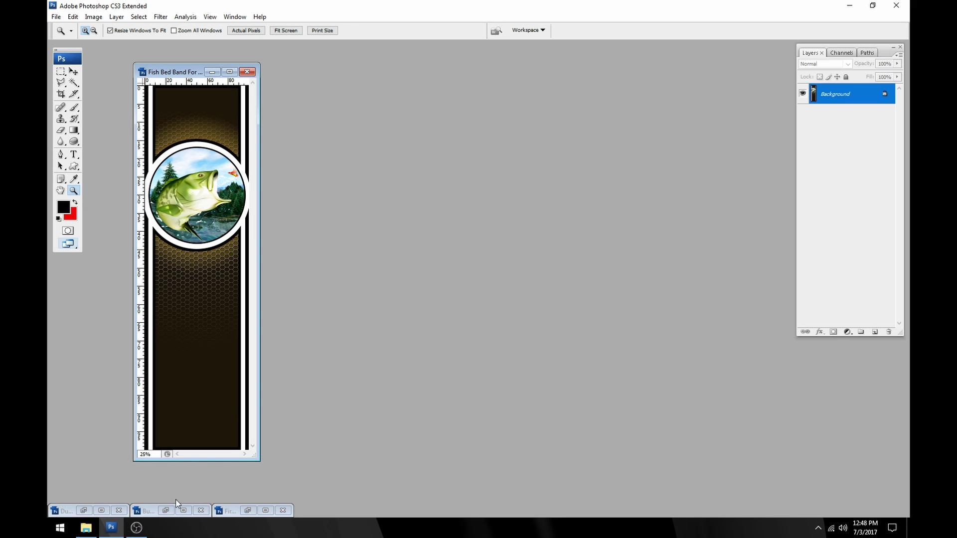
- Move the fish band artwork window closer to the toolbox
left_click(86, 528)
left_click(183, 76)
left_click_drag(190, 74, 168, 70)
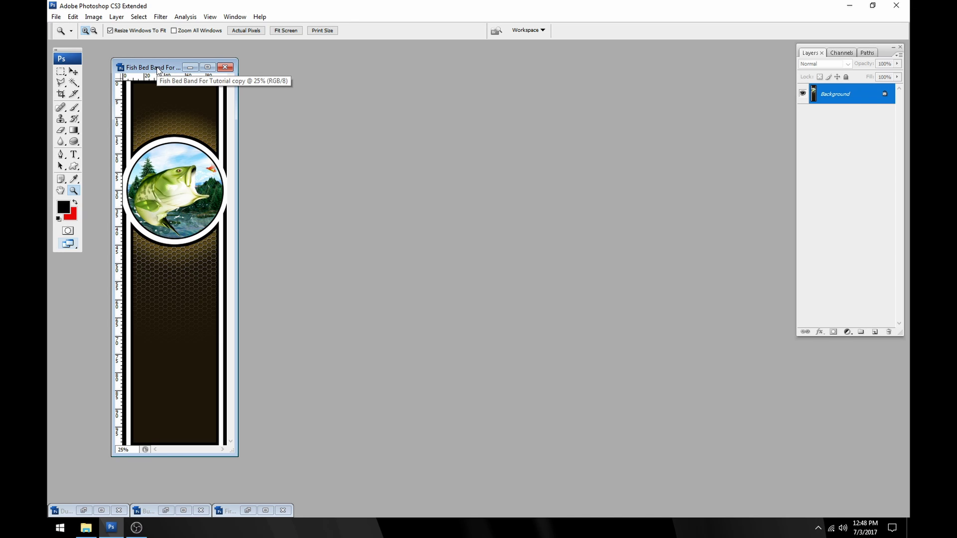
left_click(85, 527)
left_click(161, 68)
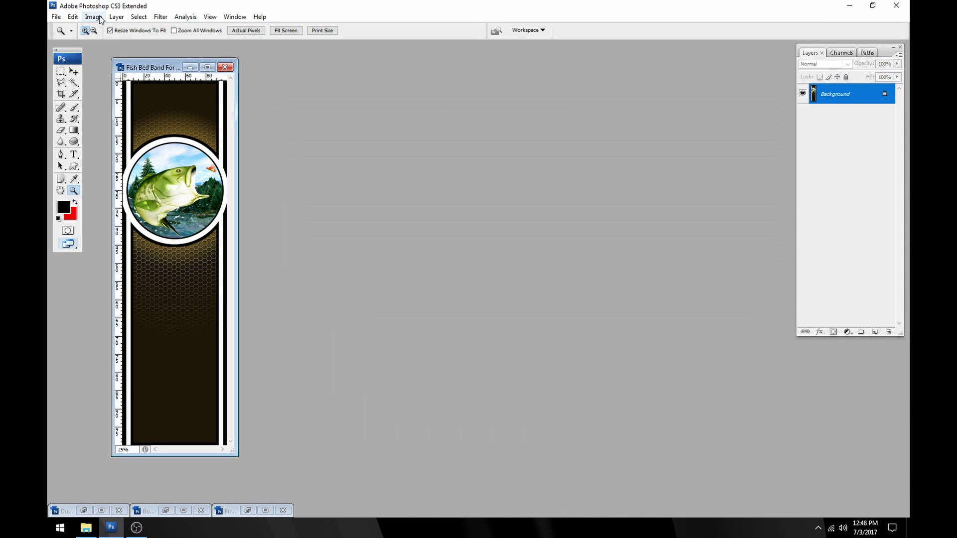
- Check the fish band artwork's pixel dimensions, document size and resolution without changing them
left_click(94, 17)
left_click(119, 90)
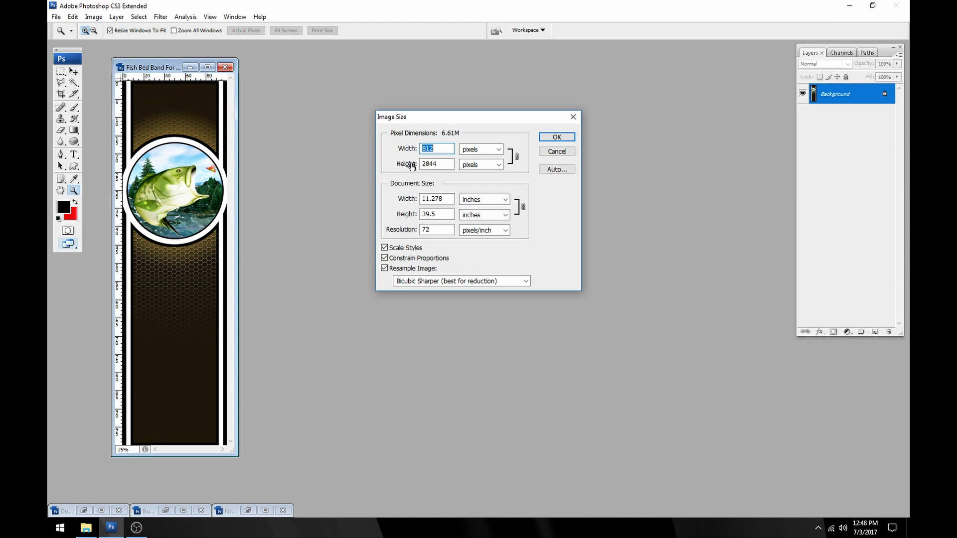
double_click(434, 229)
left_click(557, 151)
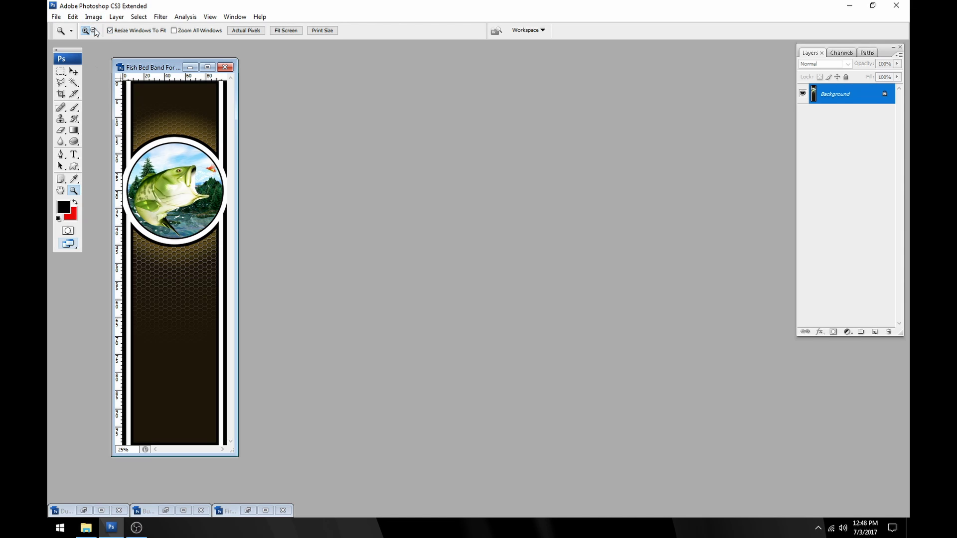
- Open the Fish Bed Band vector EPS at 804 × 2838 pixels, 72 pixels/inch, RGB Color, and place its window beside the artwork
left_click(86, 529)
left_click(747, 212)
double_click(746, 211)
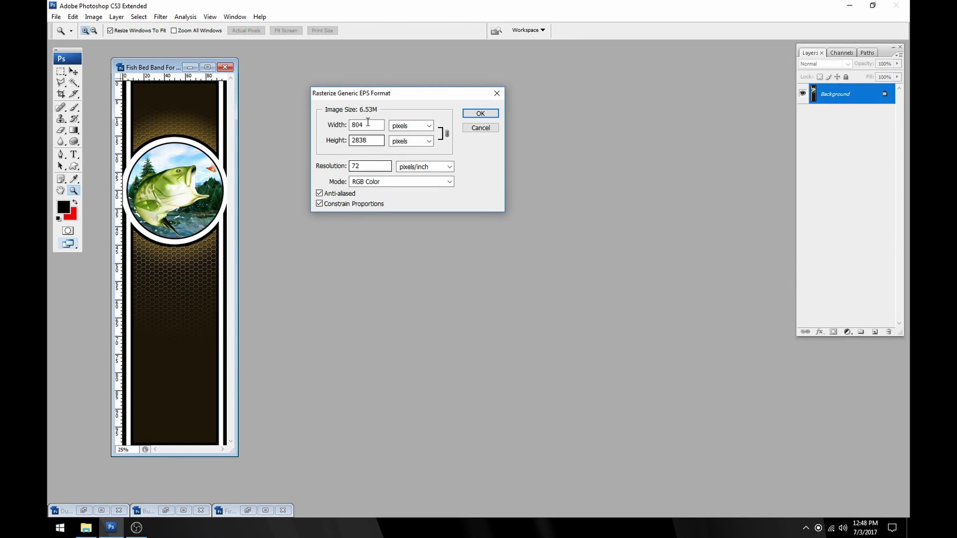
left_click(478, 114)
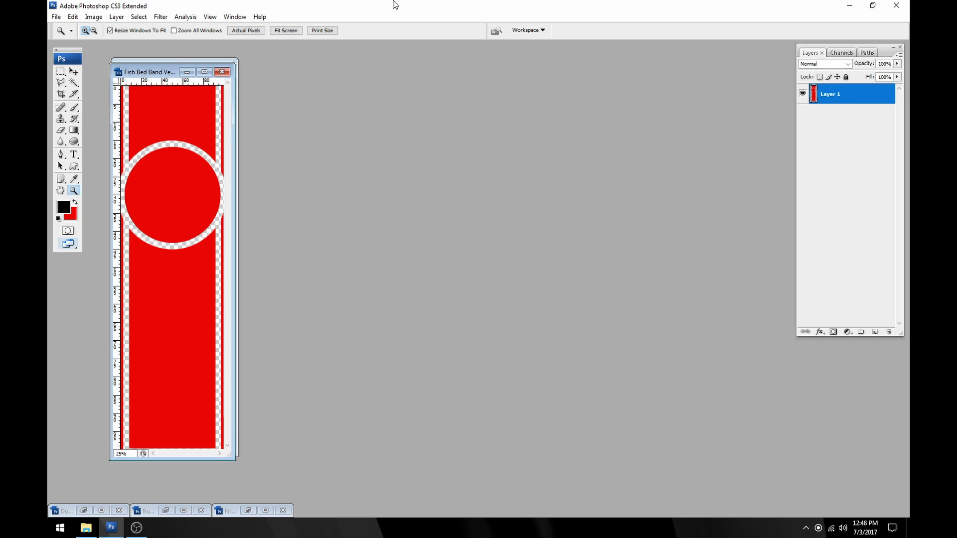
left_click_drag(158, 75, 341, 86)
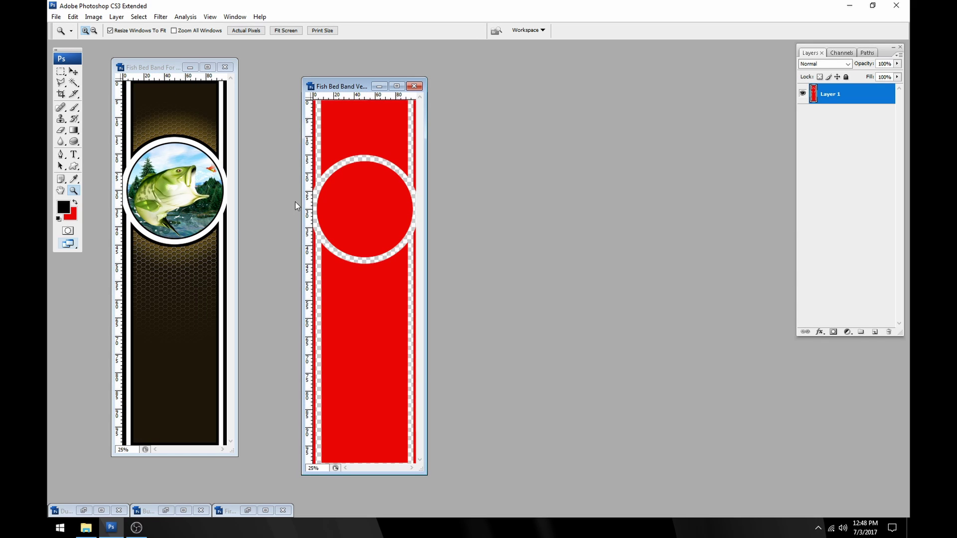
left_click(133, 451)
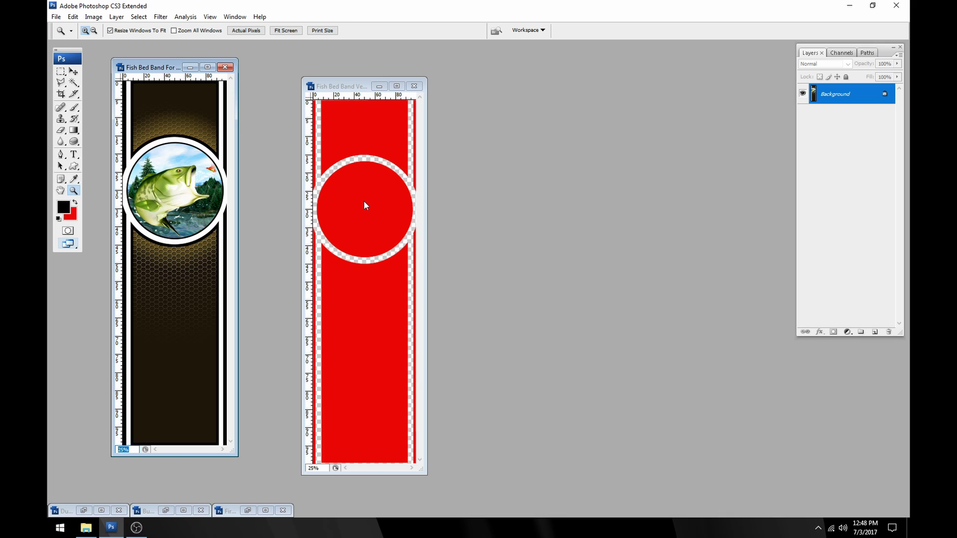
- Copy the entire red vector shape and paste it as a new layer over the fish artwork
left_click(73, 72)
mouse_move(361, 125)
left_mouse_down()
mouse_move(172, 110)
mouse_move(389, 127)
mouse_move(359, 133)
left_mouse_up()
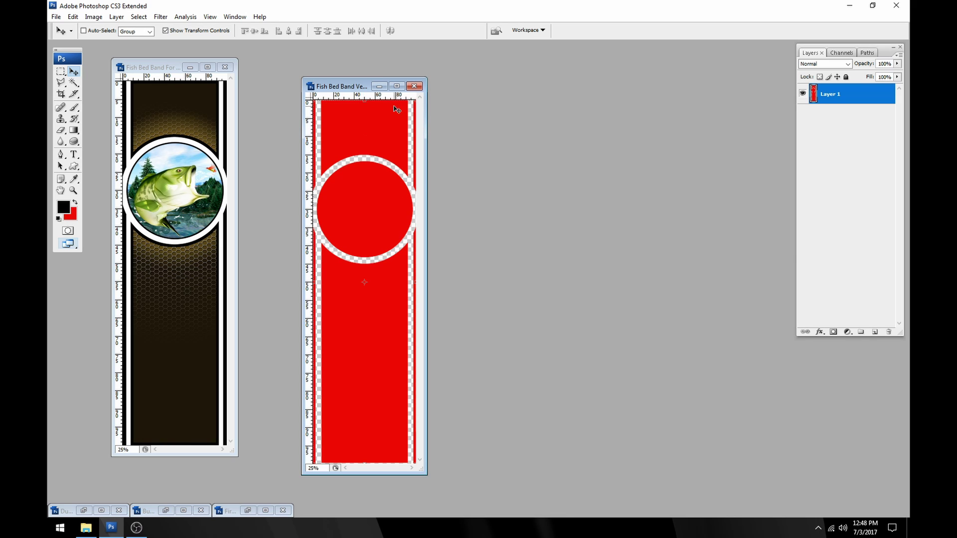
left_click(138, 17)
left_click(138, 17)
left_click(73, 18)
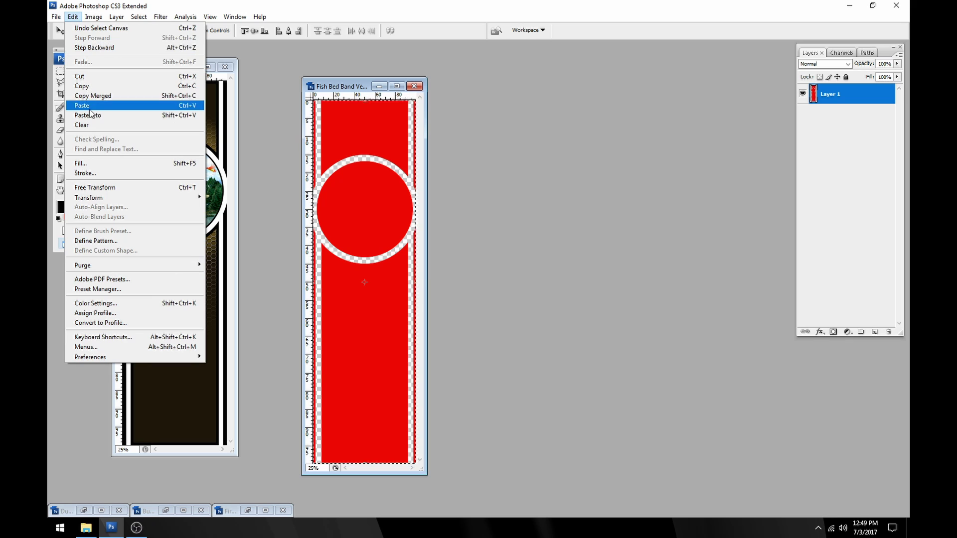
key("Escape")
left_click(167, 66)
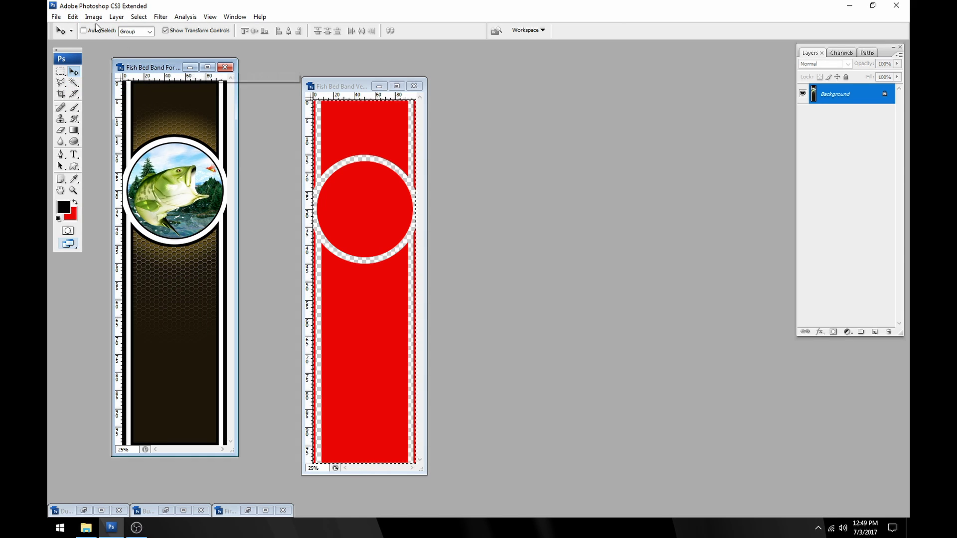
left_click(72, 16)
left_click(100, 106)
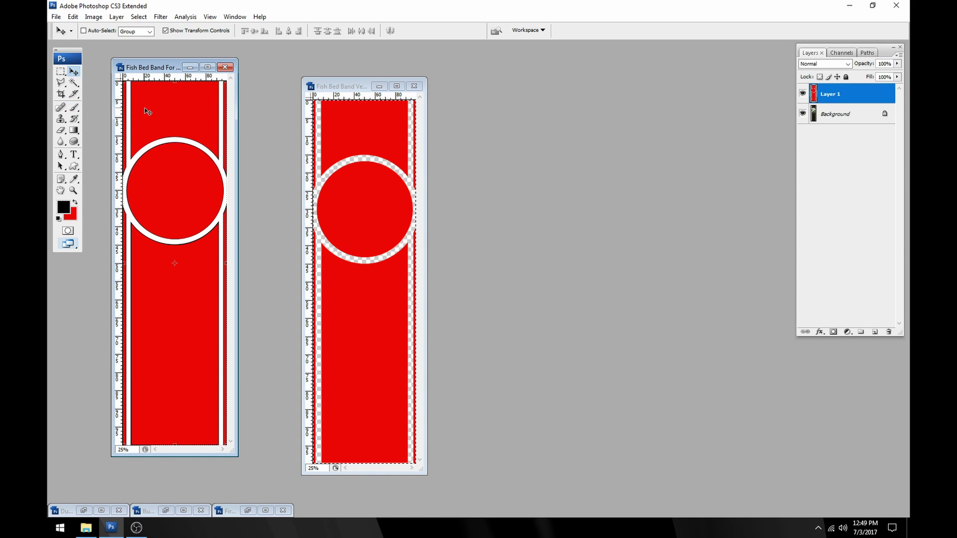
- Enlarge the fish artwork to 50% zoom, close the separate vector document and reposition the artwork window
left_click(73, 191)
left_click(196, 171)
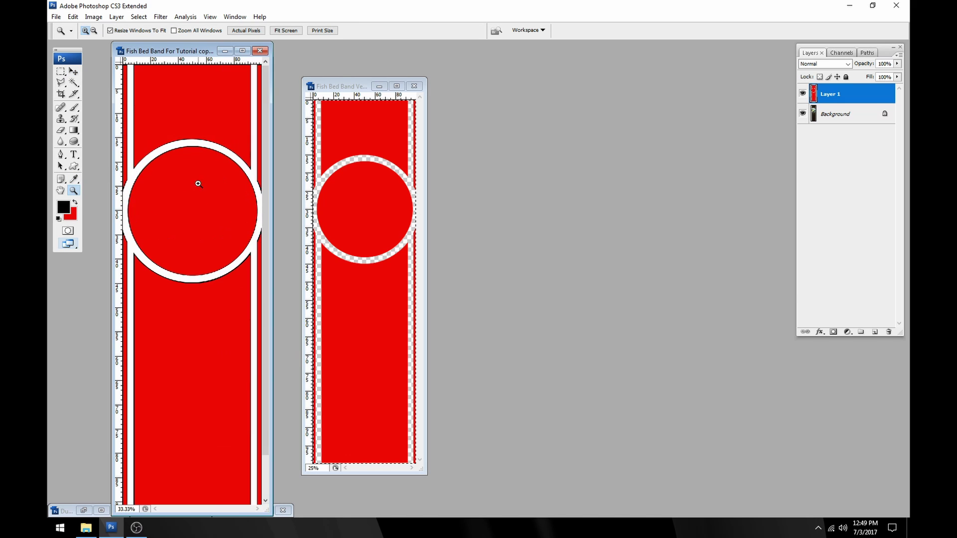
left_click(278, 204)
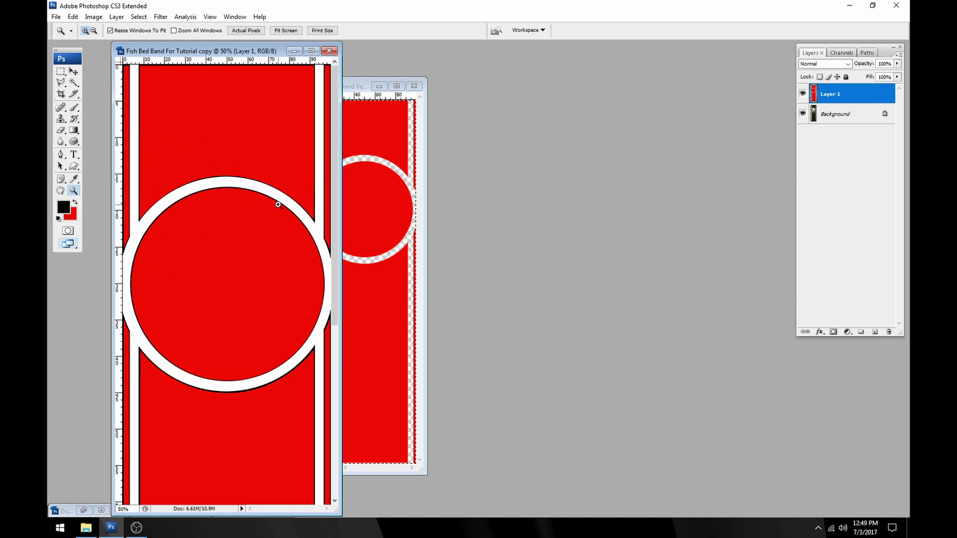
left_click(414, 85)
left_click(368, 201)
left_click_drag(254, 46, 302, 53)
- Hide and show Layer 1 to compare the red shapes with the artwork beneath, keeping Layer 1 active
left_click(803, 94)
left_click(803, 93)
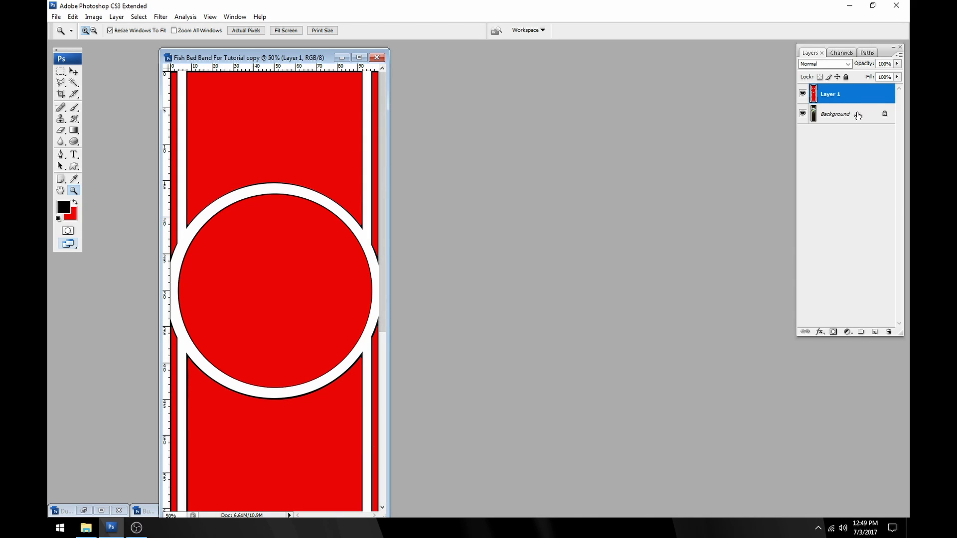
right_click(857, 114)
left_click(725, 91)
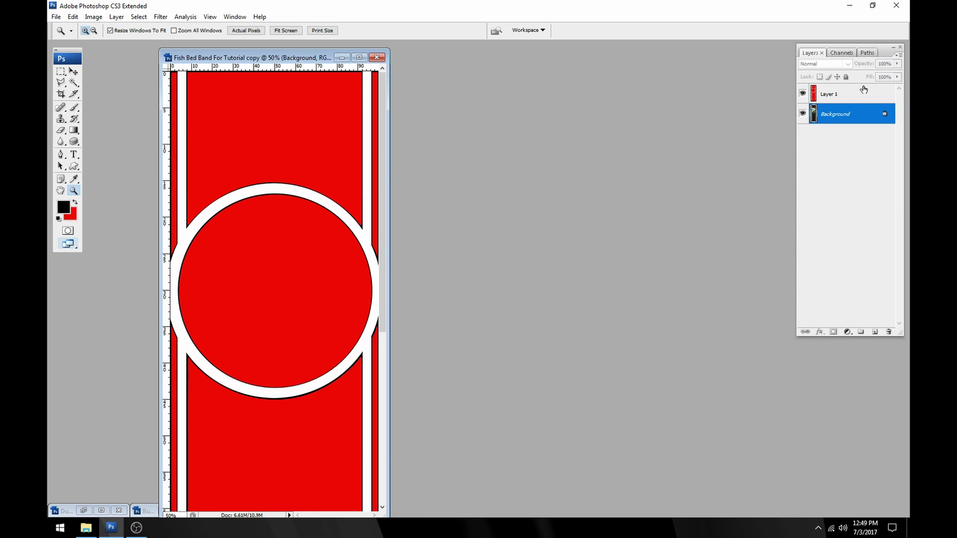
left_click(864, 90)
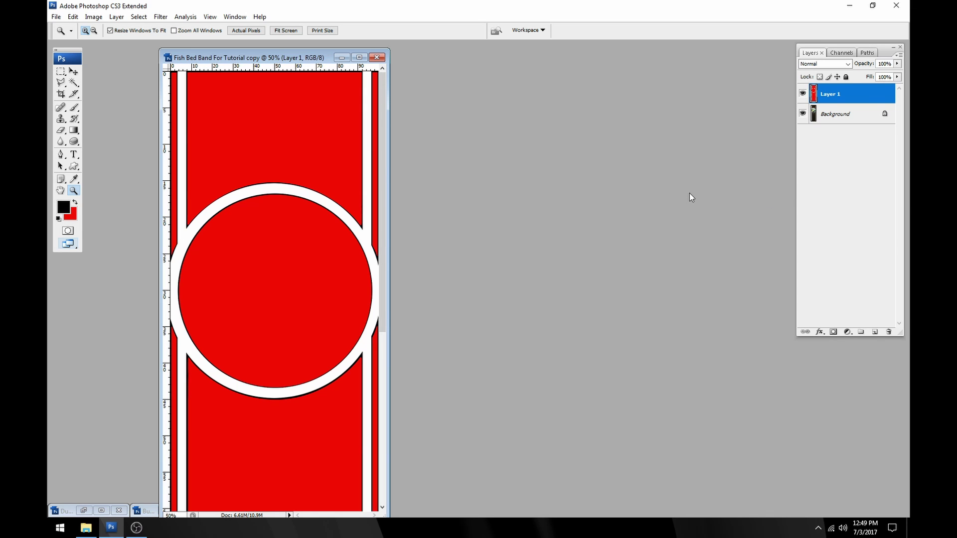
- Select the red circle on Layer 1 with the Magic Wand and expand the selection by 1 pixel
left_click(74, 82)
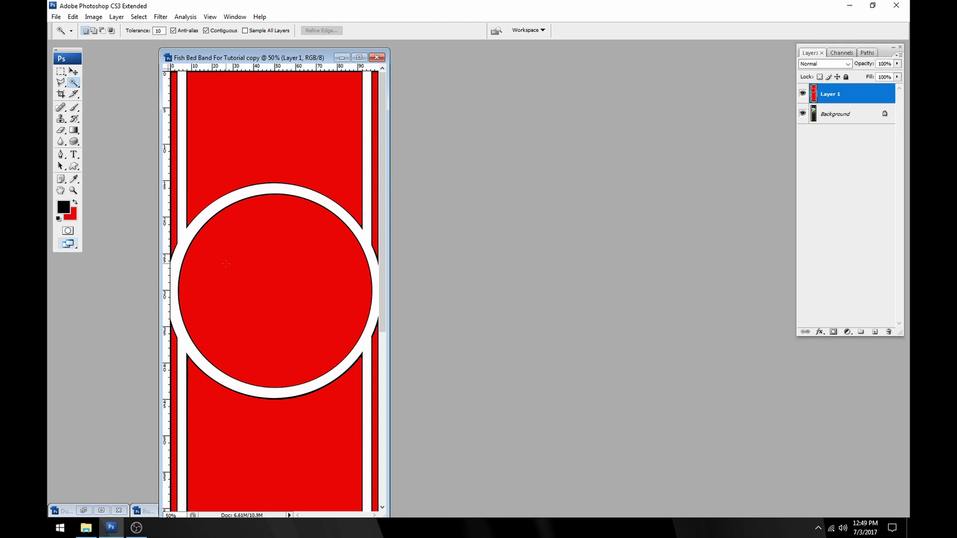
left_click(250, 250)
left_click(74, 192)
left_click_drag(207, 207, 242, 232)
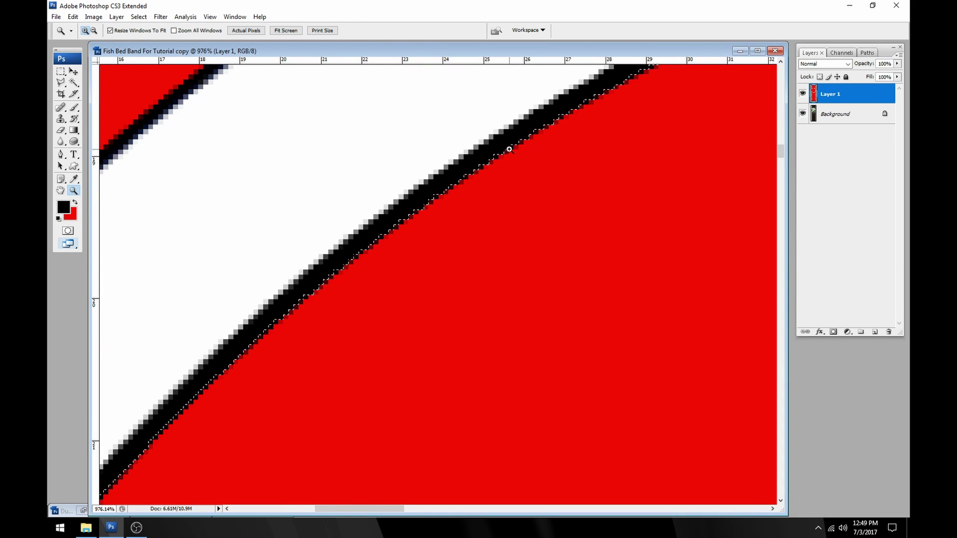
left_click(140, 18)
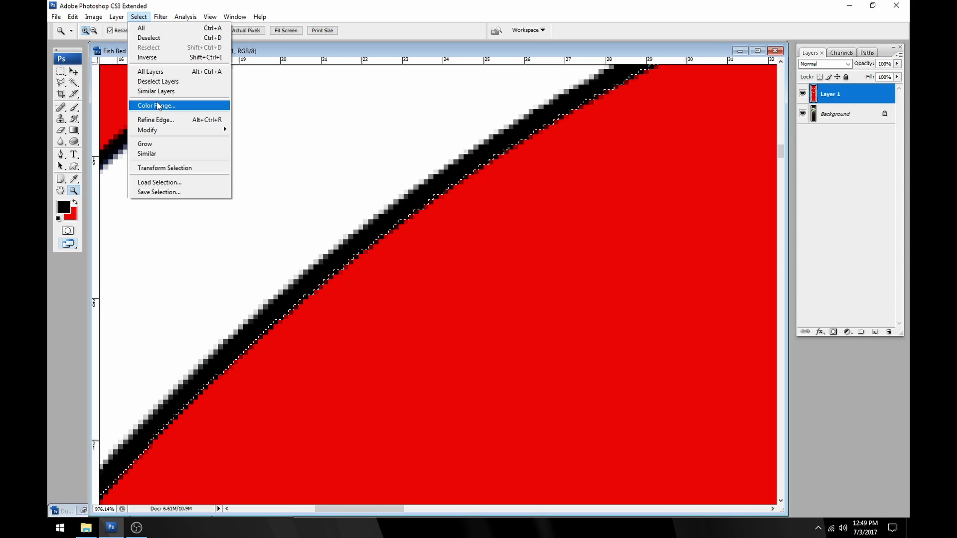
mouse_move(159, 130)
left_click(264, 150)
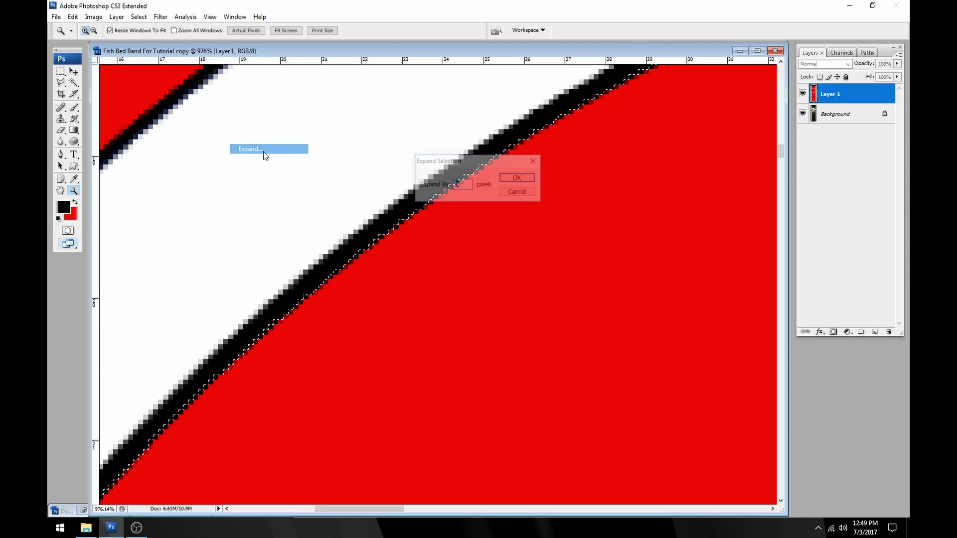
type("1")
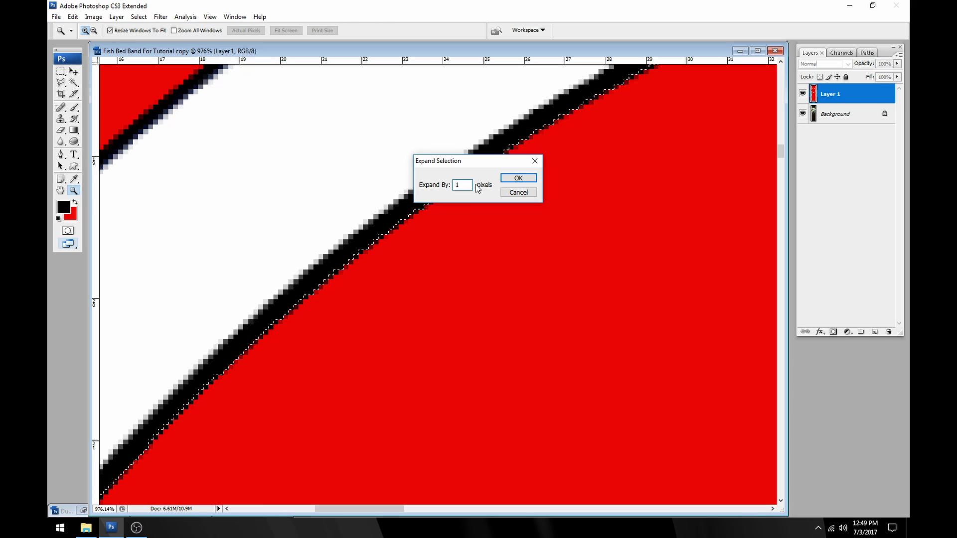
key("Return")
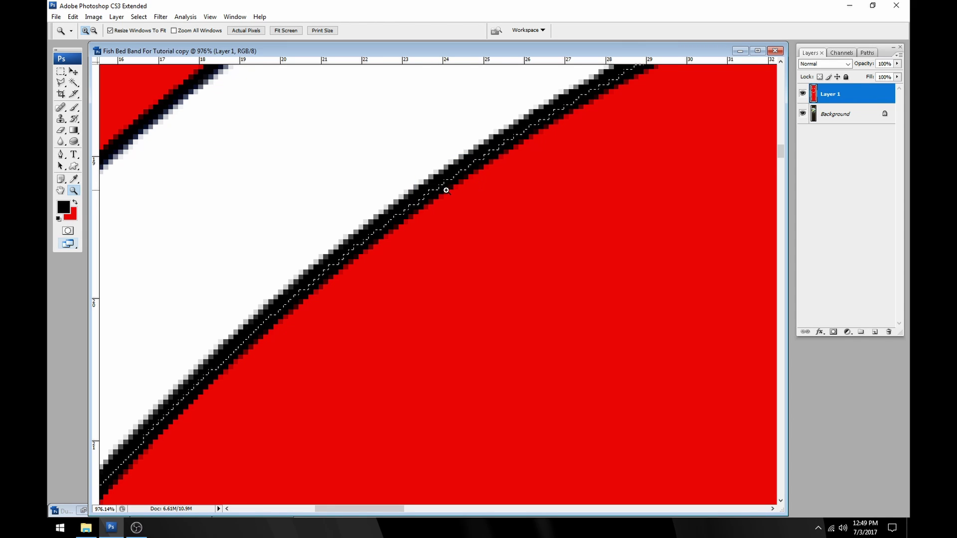
- Cut the selected red circle out of Layer 1
key("ctrl+minus")
key("ctrl+minus")
key("ctrl+minus")
key("ctrl+minus")
key("ctrl+minus")
key("ctrl+minus")
key("ctrl+minus")
key("ctrl+minus")
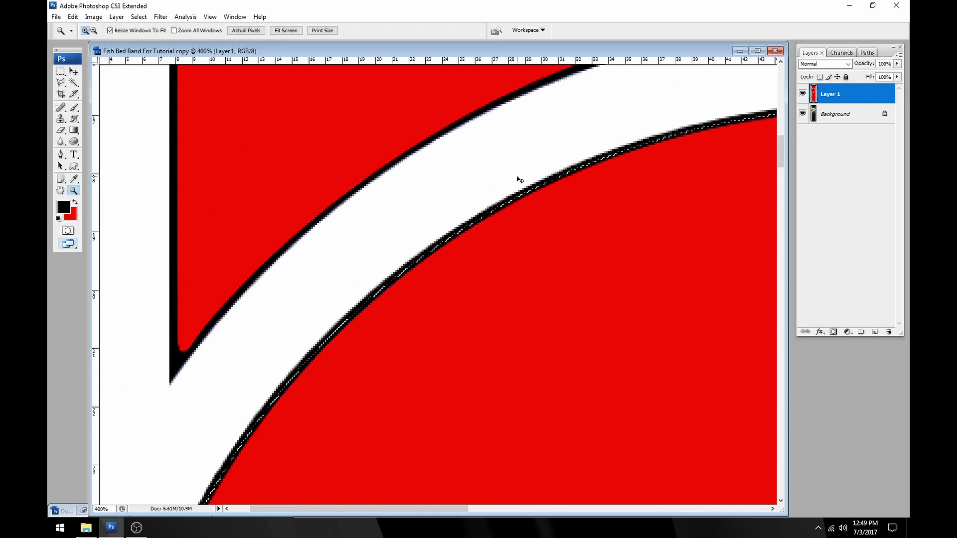
key("ctrl+minus")
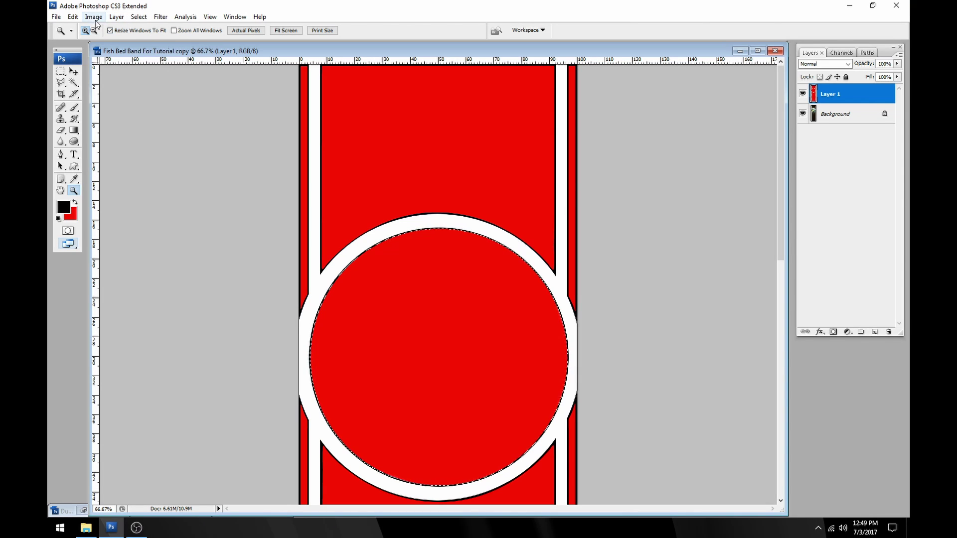
left_click(73, 17)
left_click(80, 76)
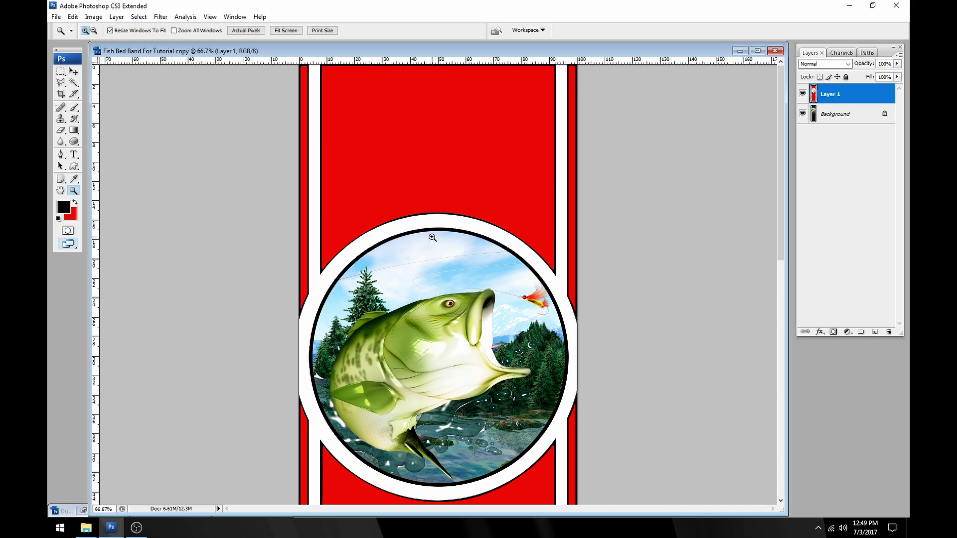
- Restore the circular selection and paste the cut red circle back in place on its own layer
left_click(139, 17)
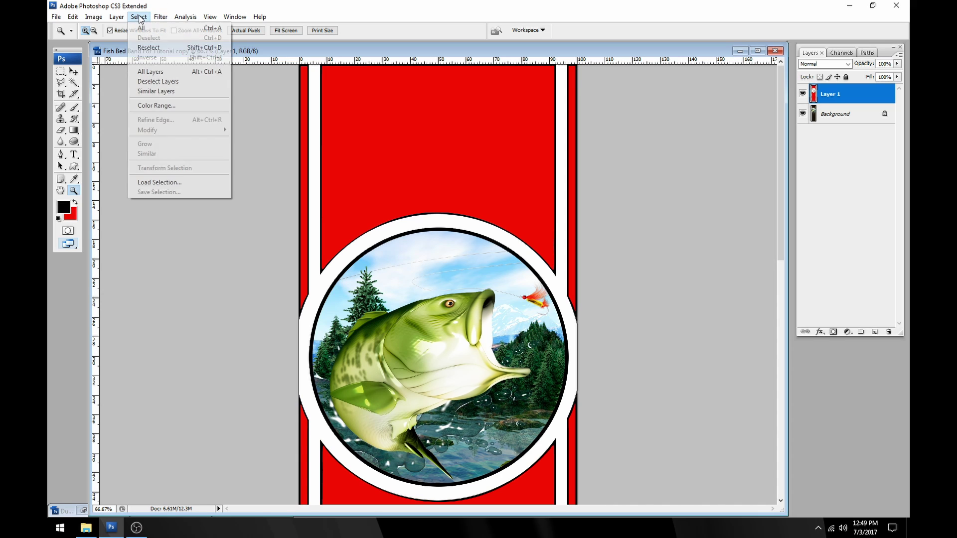
left_click(155, 51)
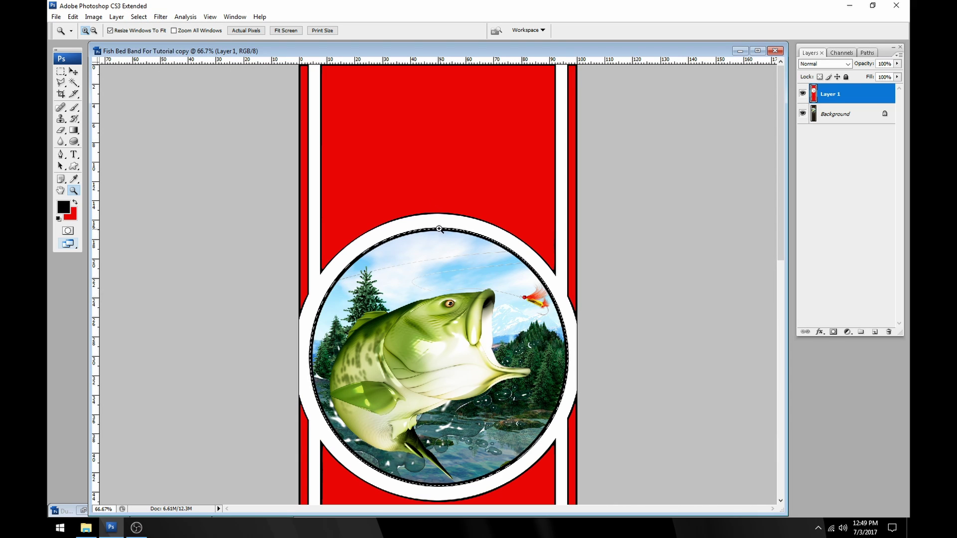
scroll(596, 306, "down", 3)
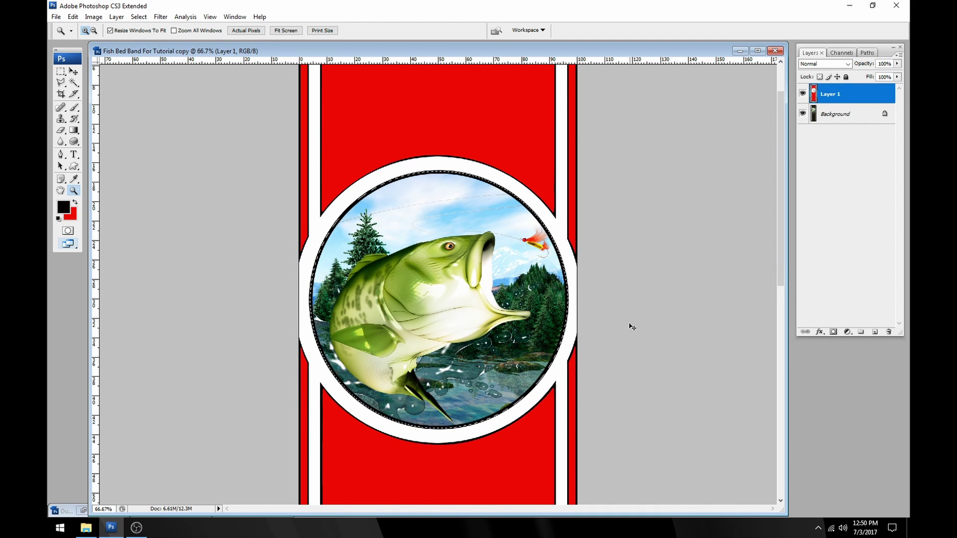
left_click(73, 16)
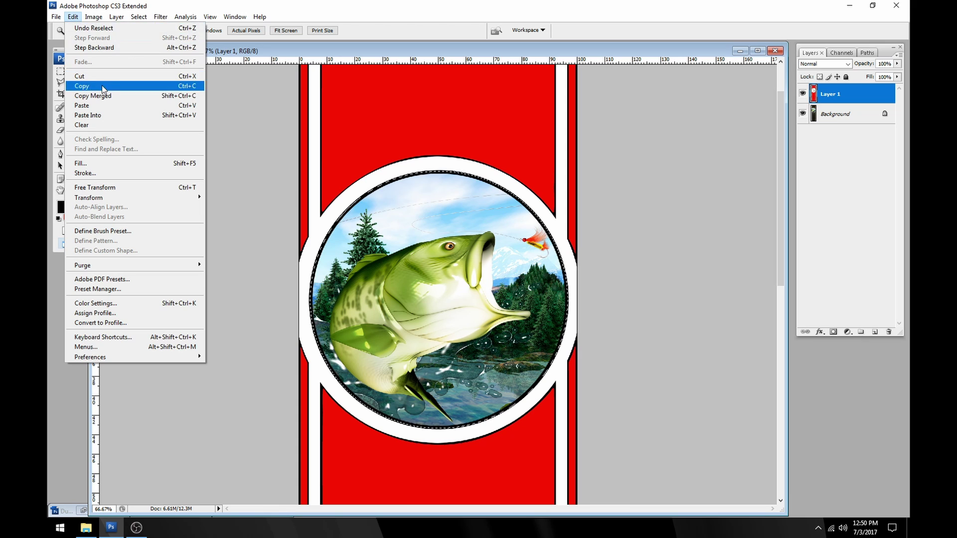
left_click(90, 106)
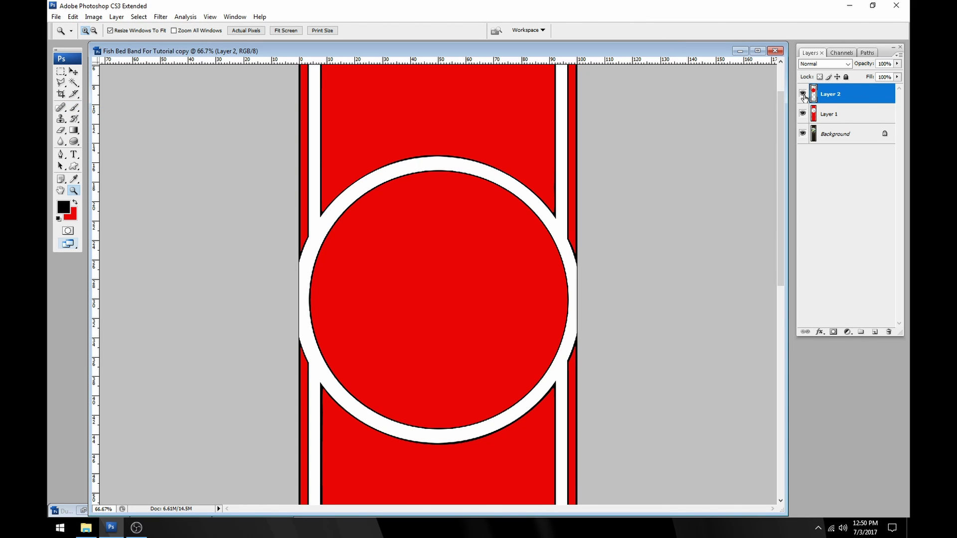
- Toggle Layer 2's visibility to check the separated circle against the fish picture
left_click(803, 93)
left_click(802, 93)
left_click(802, 94)
left_click(802, 94)
left_click(803, 94)
left_click(802, 94)
- Make Layer 2 active and load its transparency as a new selection
left_click(814, 96, "ctrl")
left_click(822, 107)
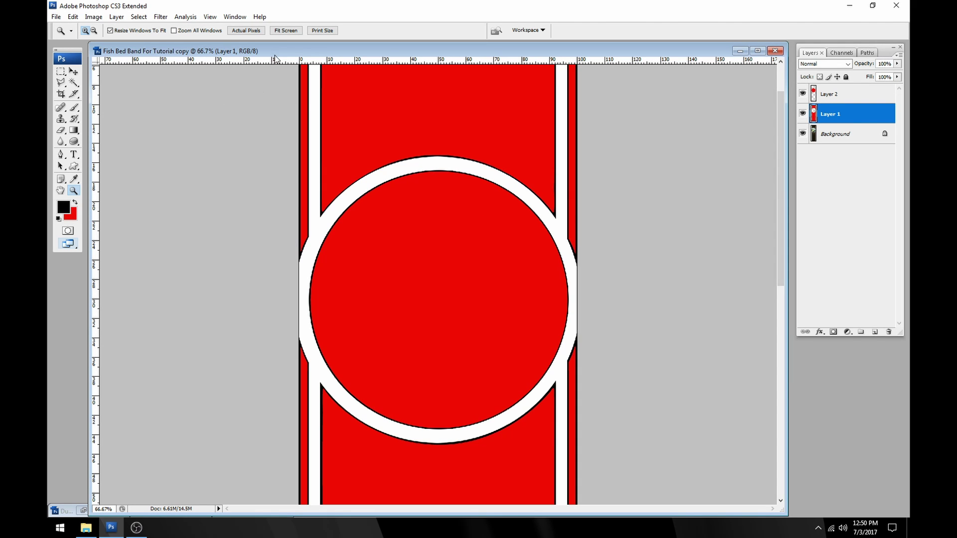
left_click(833, 96)
left_click(139, 16)
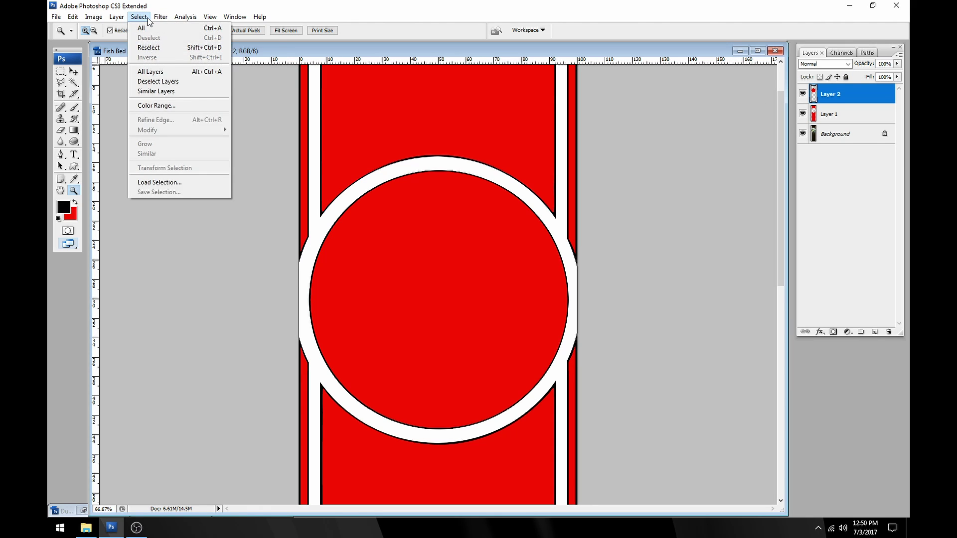
left_click(168, 183)
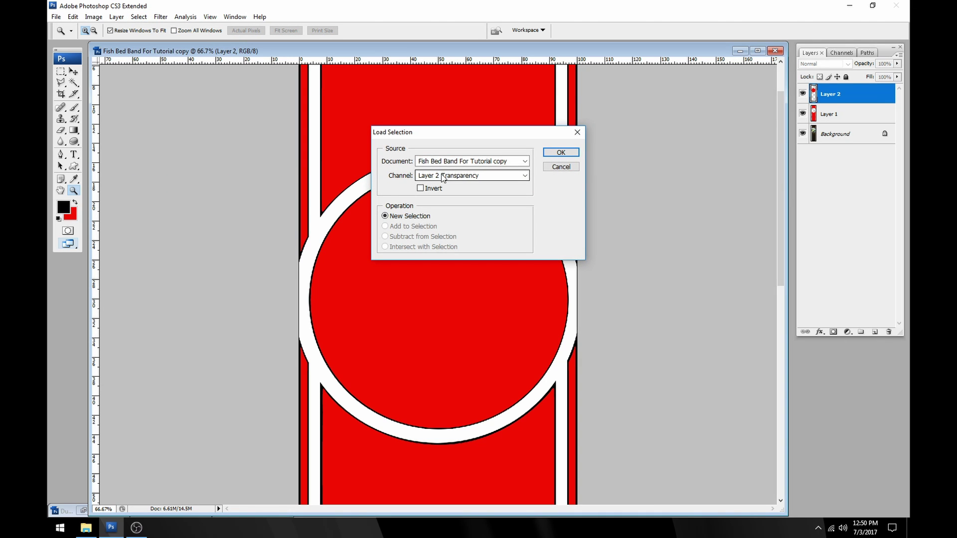
left_click(561, 152)
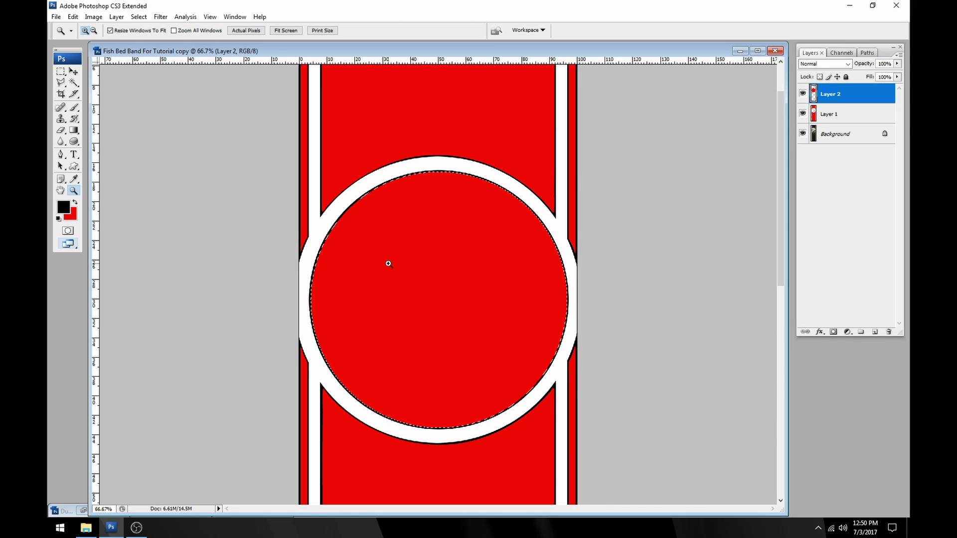
- Make Layer 1 active, hide Layer 2, and select the red centre panels above and below the circle with the Magic Wand
left_click(847, 115)
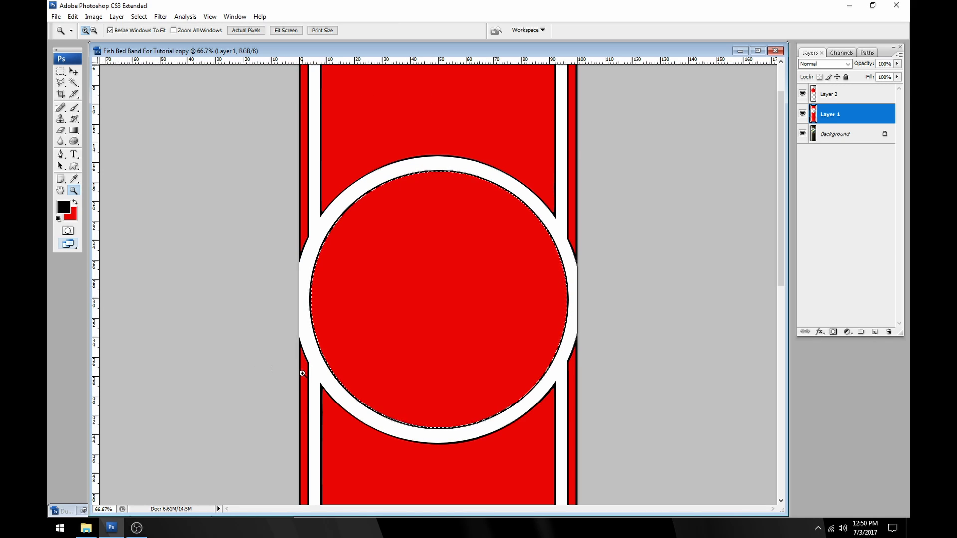
left_click(803, 93)
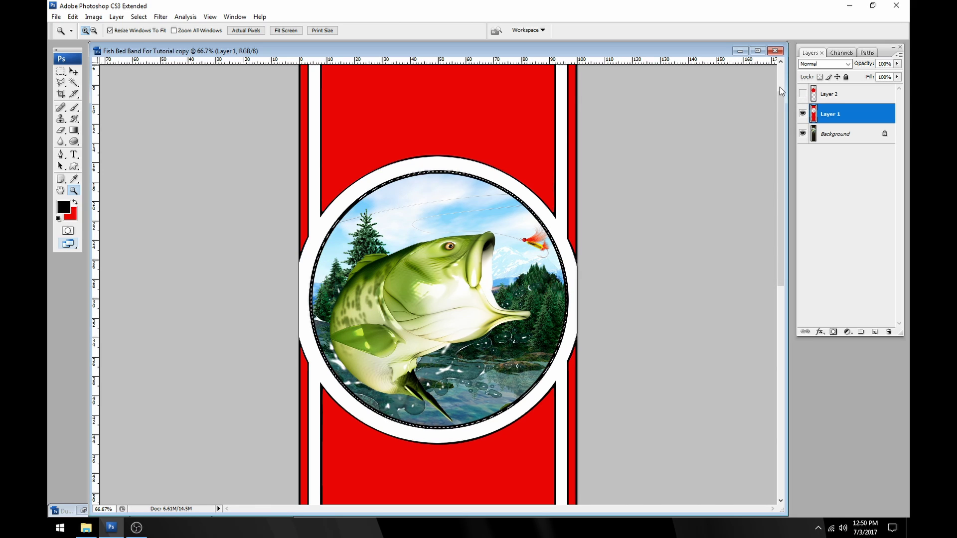
left_click(74, 82)
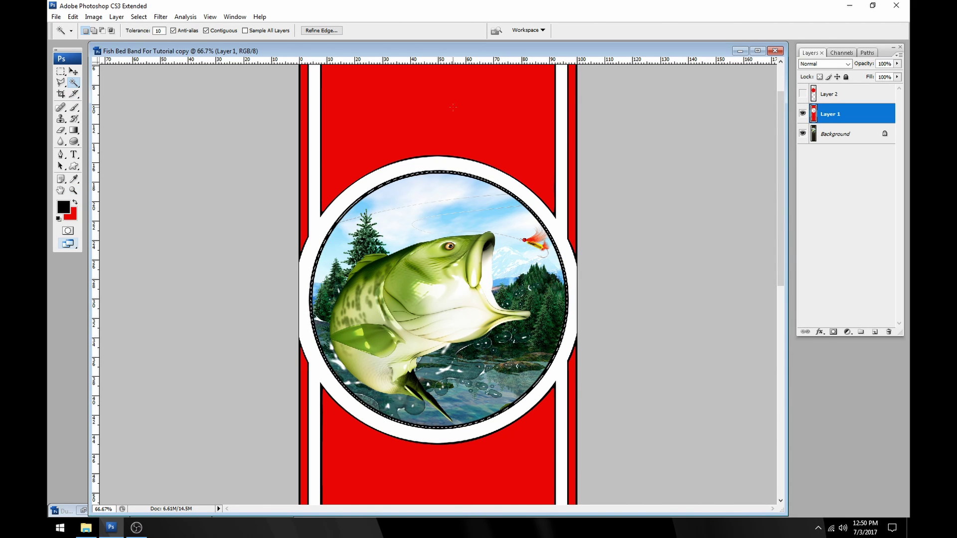
left_click(470, 137)
left_click(505, 470, "shift")
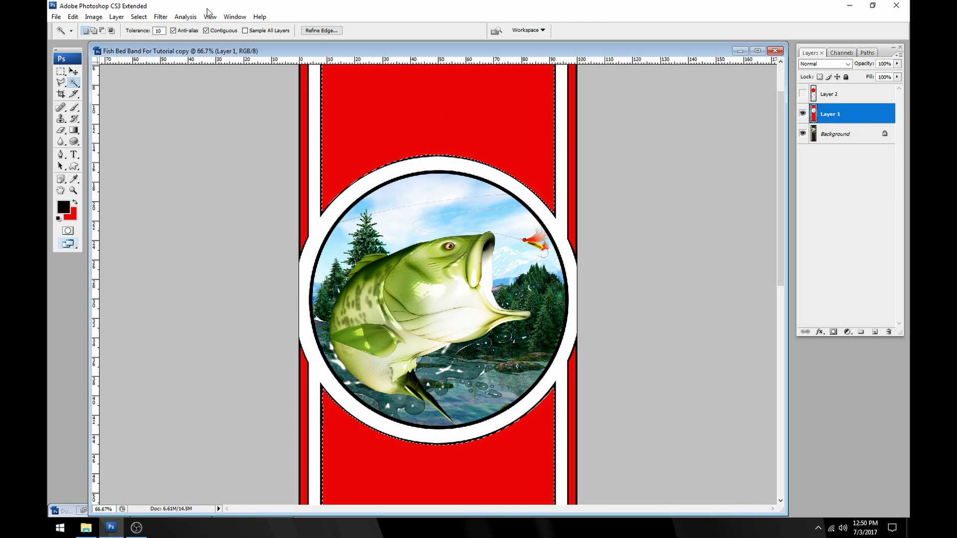
- Expand the selection by 1 pixel and check up close how it follows the black outline
left_click(138, 16)
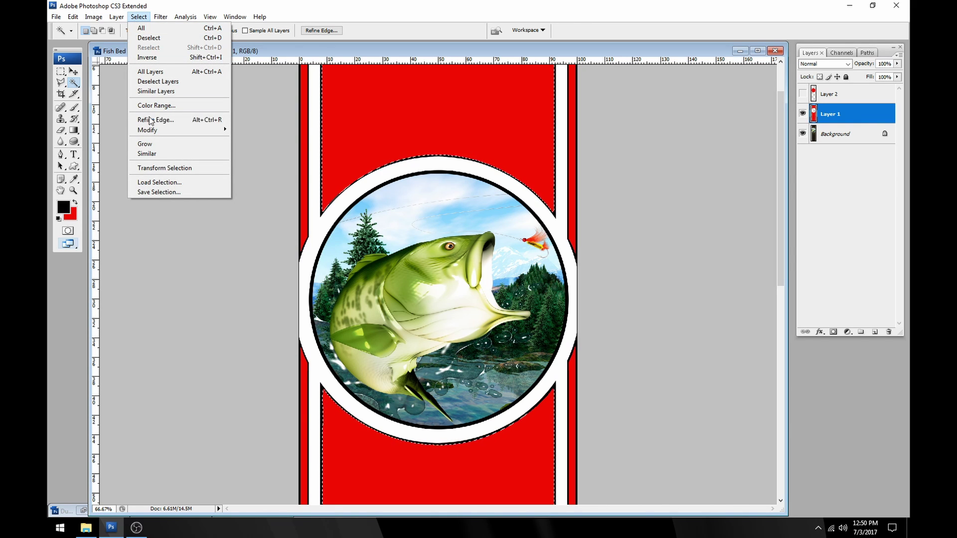
mouse_move(159, 130)
left_click(264, 148)
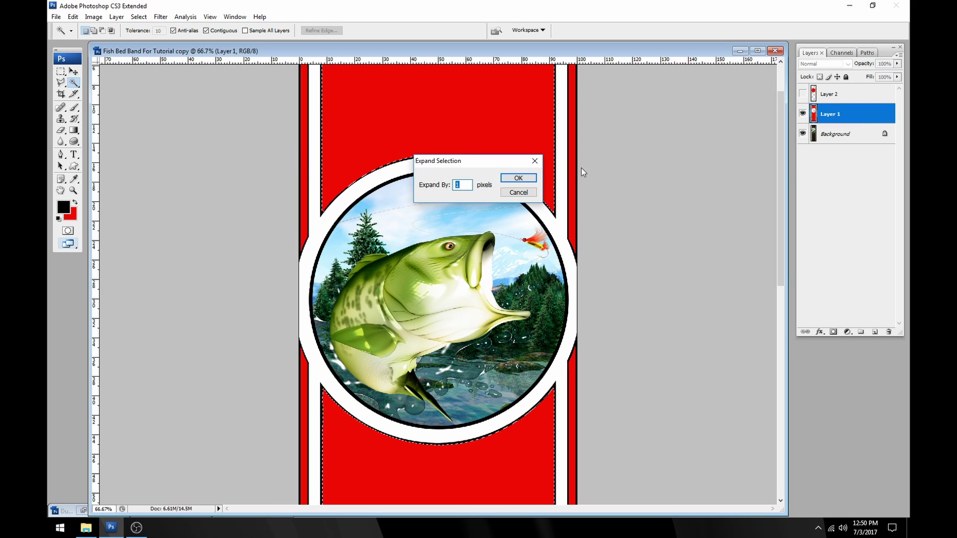
left_click(518, 178)
left_click(73, 190)
left_click_drag(333, 212, 359, 220)
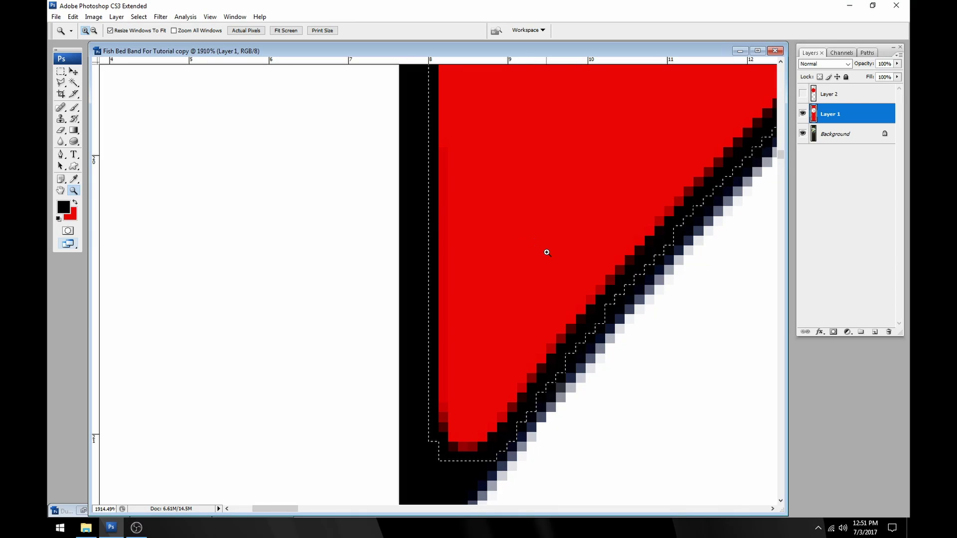
scroll(573, 260, "down", 8)
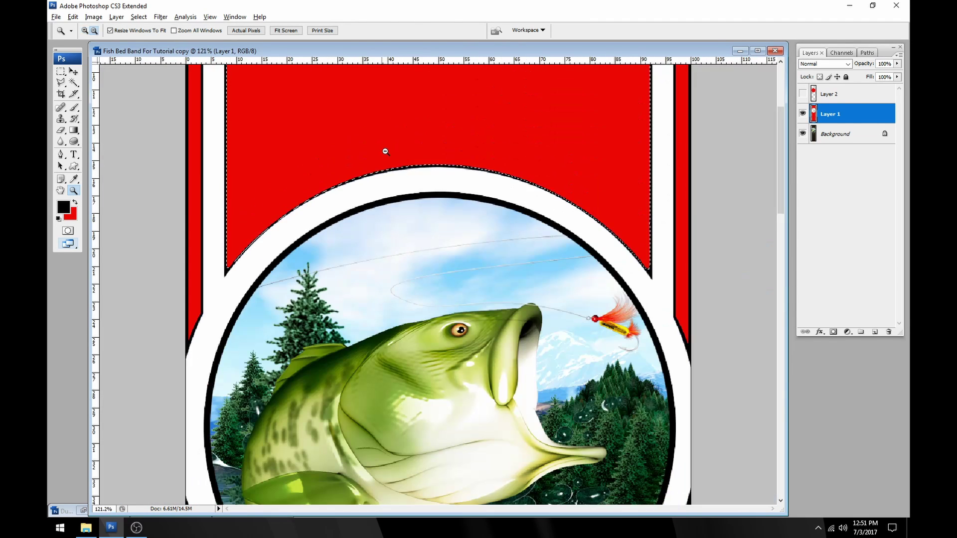
- Cut the selected red centre panels out of Layer 1
left_click(384, 154, "alt")
left_click(242, 190, "alt")
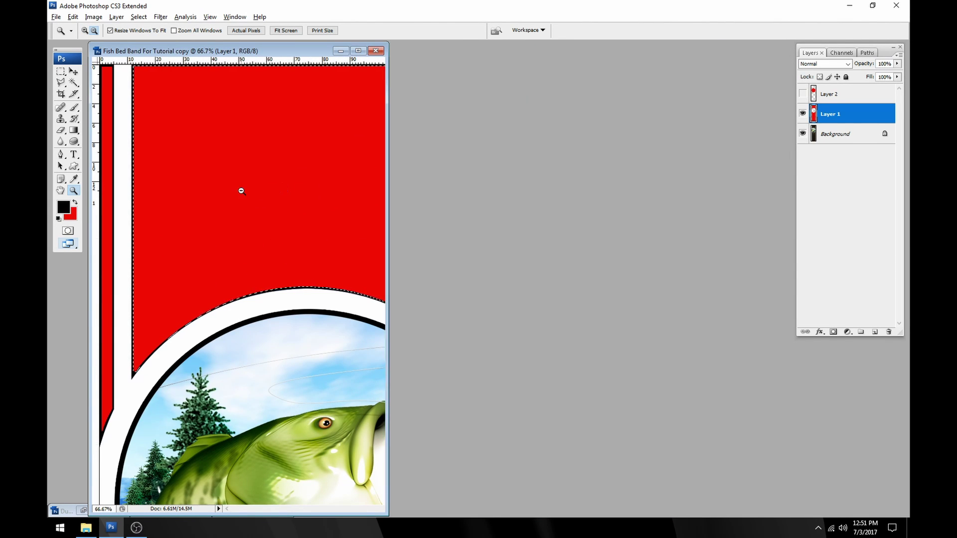
left_click(213, 194, "alt")
left_click_drag(200, 51, 218, 53)
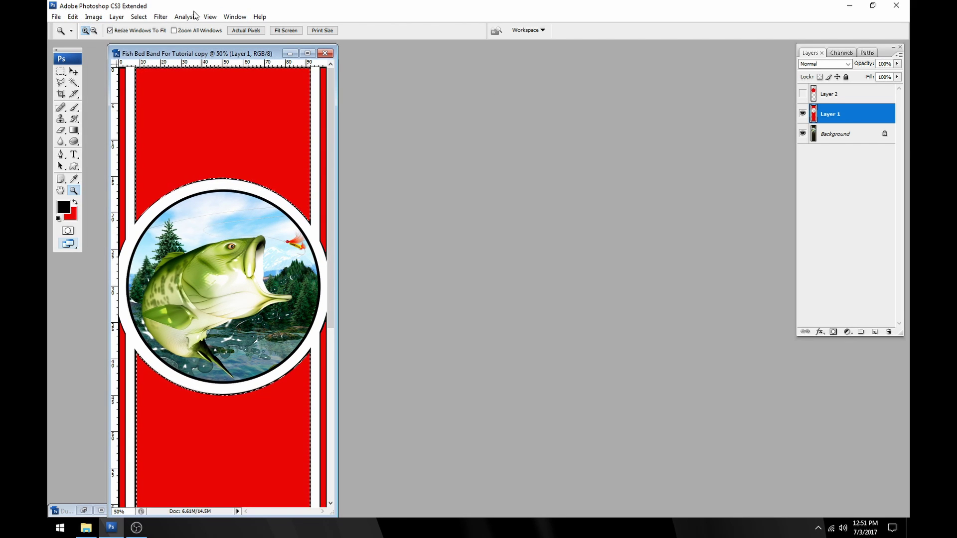
left_click(72, 16)
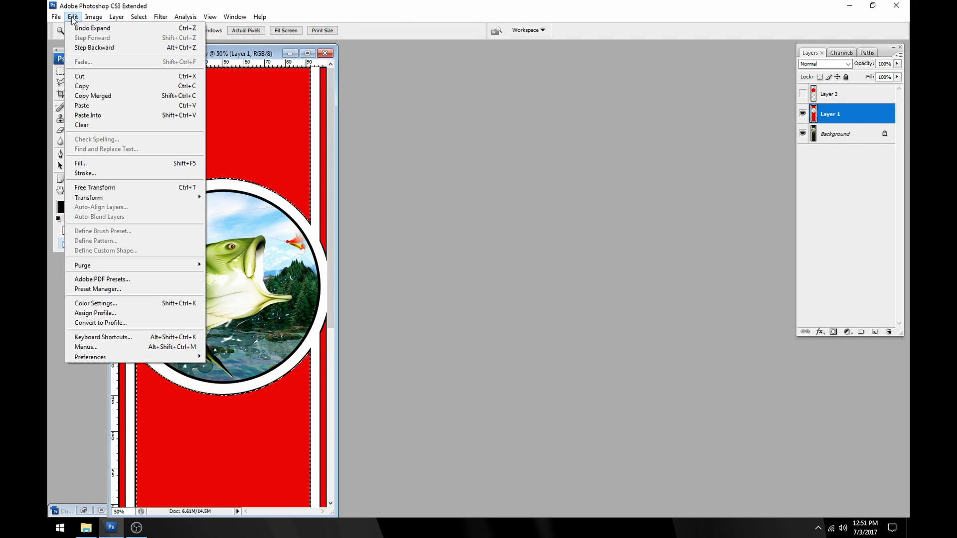
left_click(82, 75)
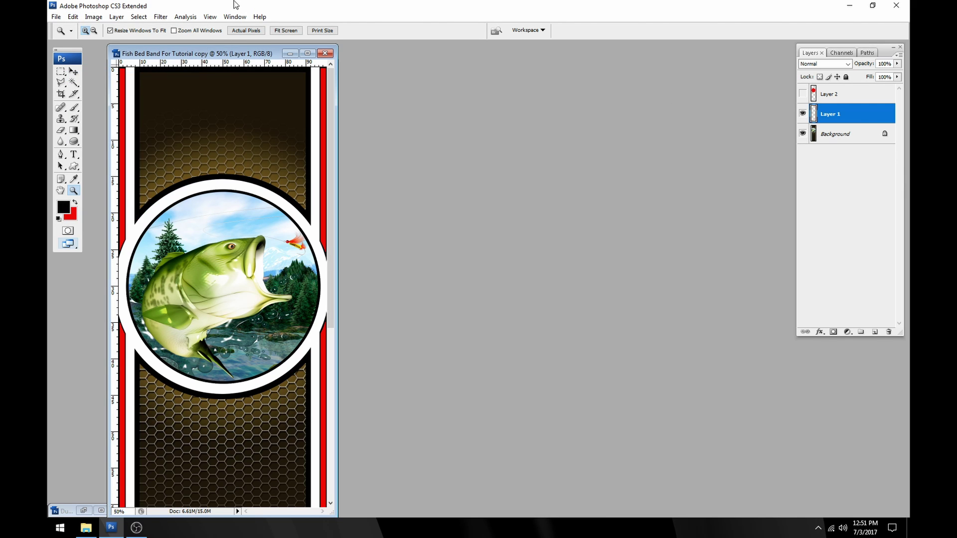
- Restore the panel selection and paste the cut red panels back in place on their own layer
left_click(139, 16)
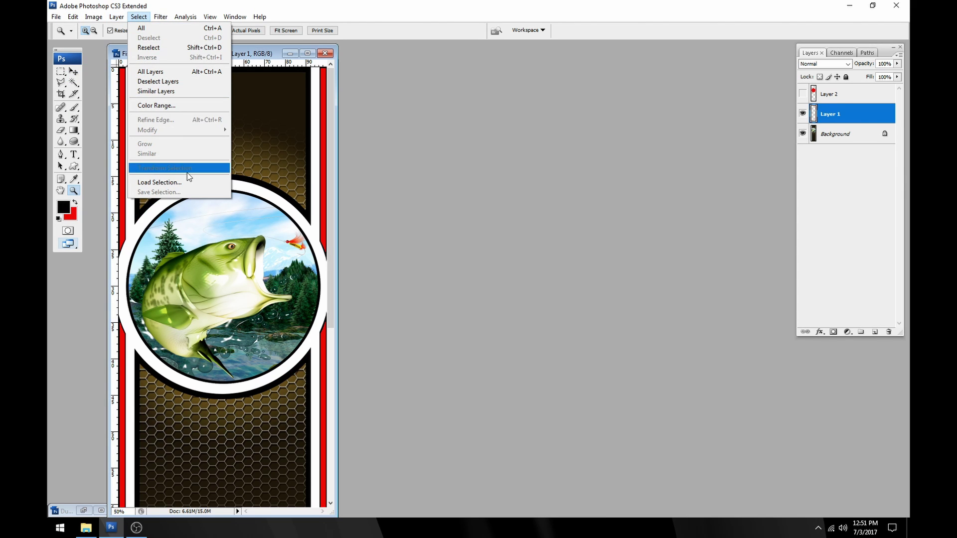
left_click(168, 47)
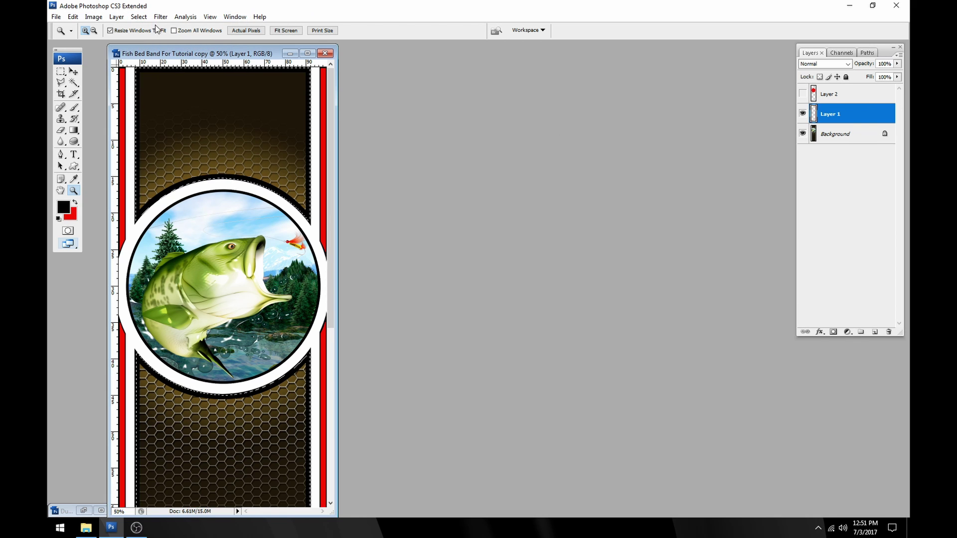
left_click(73, 17)
left_click(95, 106)
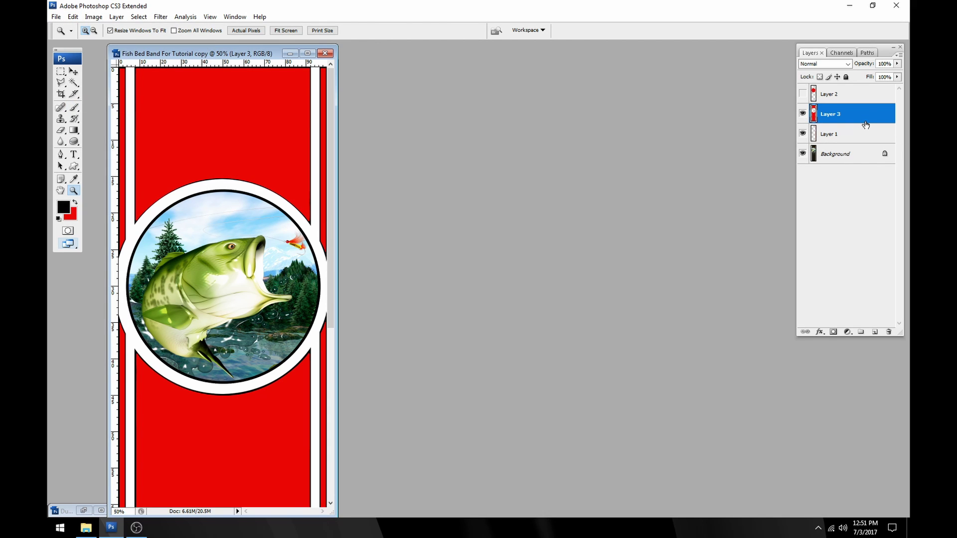
- Toggle the visibility of Layer 1 and Layer 3 to check the separated side strips and centre panels
left_click(802, 134)
left_click(803, 133)
left_click(802, 134)
left_click(802, 134)
left_click(802, 114)
left_click(802, 114)
left_click(802, 114)
left_click(803, 114)
- Check the circle on Layer 2, then hide Layers 2, 3 and 1 so only the Background artwork shows
left_click(803, 94)
left_click(804, 95)
left_click(803, 94)
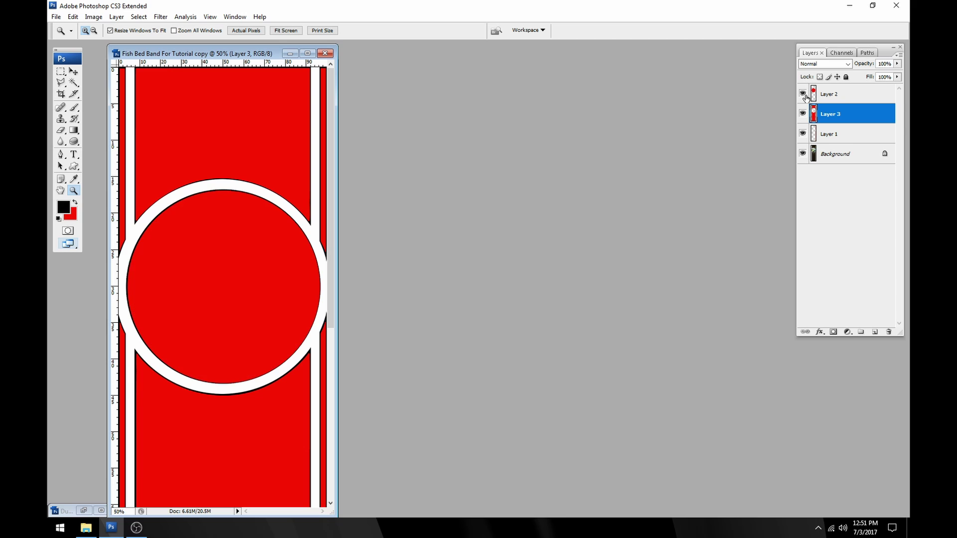
left_click(803, 113)
left_click(802, 134)
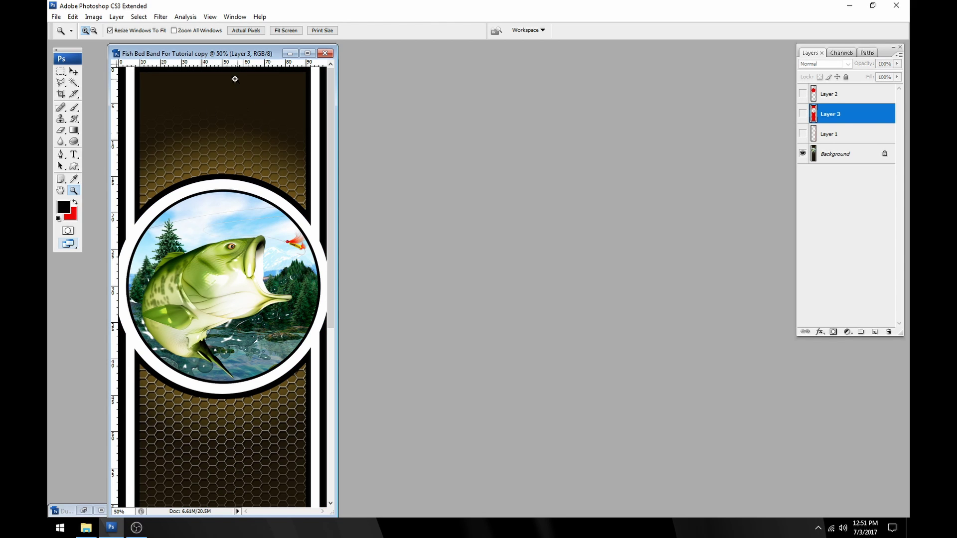
- Restore the minimized Duck Heaven.jpg document and arrange it side by side with the fish band document
left_click_drag(228, 54, 515, 53)
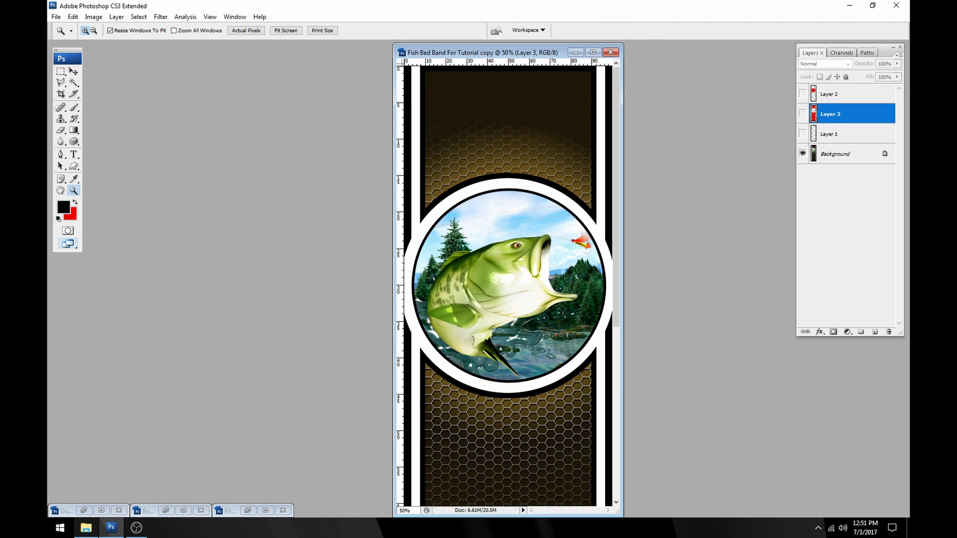
double_click(67, 512)
left_click_drag(446, 142, 357, 128)
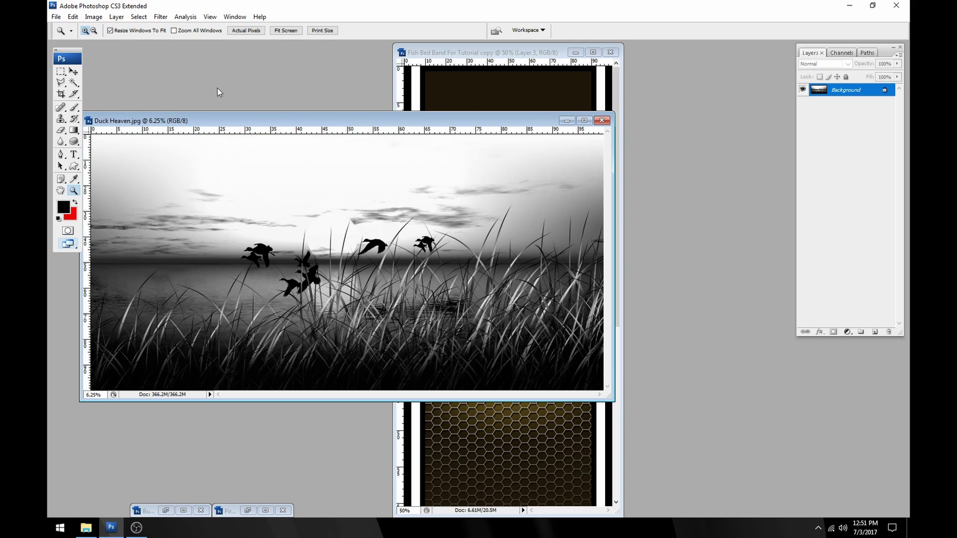
left_click_drag(293, 120, 729, 204)
left_click_drag(526, 53, 263, 55)
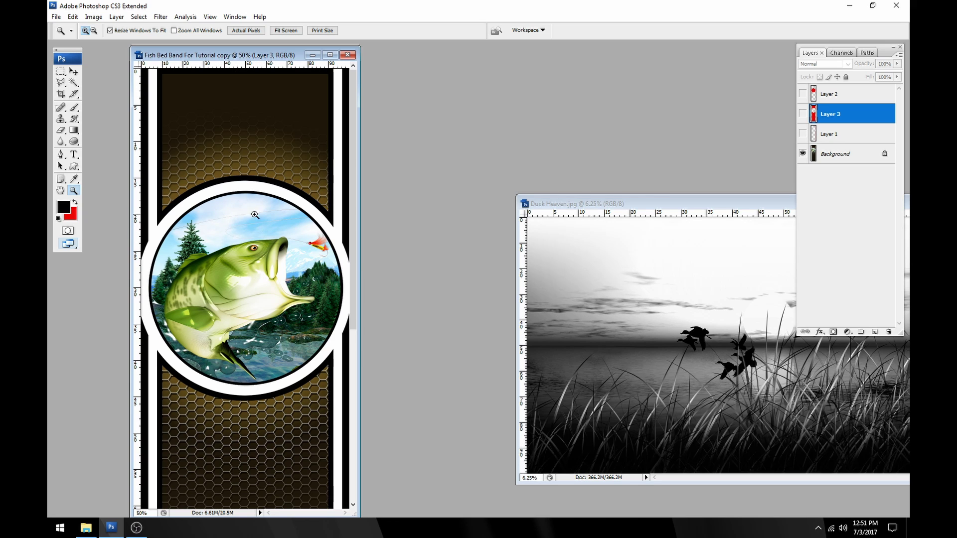
left_click_drag(642, 205, 537, 181)
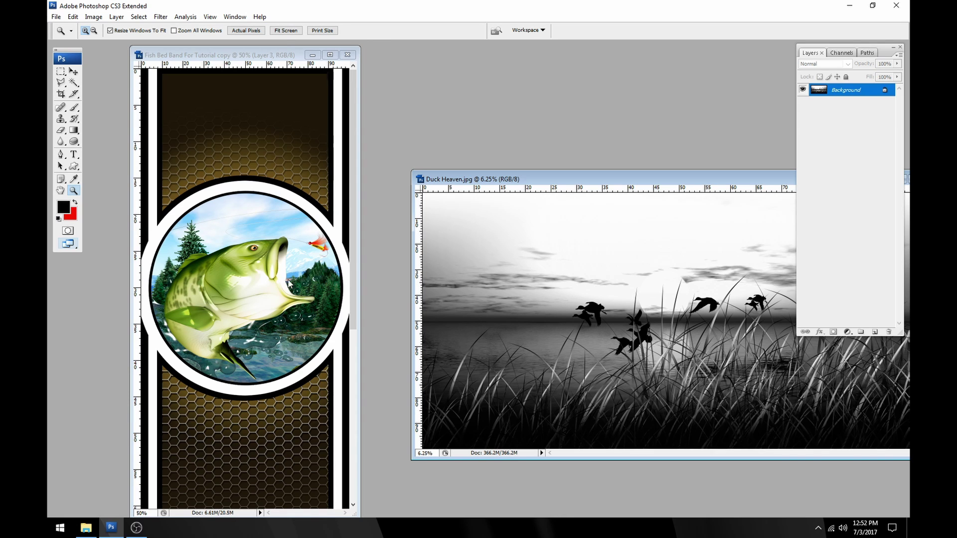
left_click_drag(531, 177, 501, 156)
- Copy the Duck Heaven picture into the fish band document as a new layer with the Move tool
key("v")
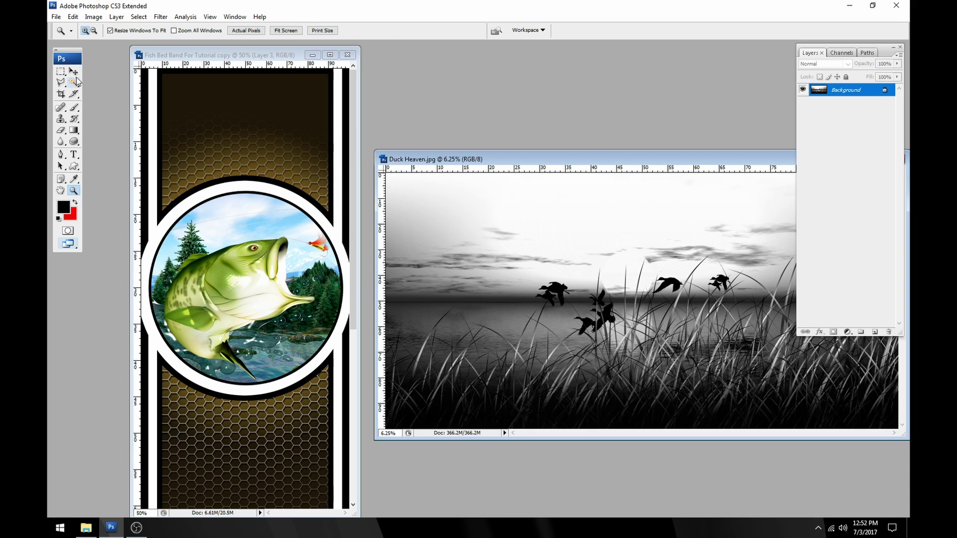
left_click_drag(501, 214, 271, 207)
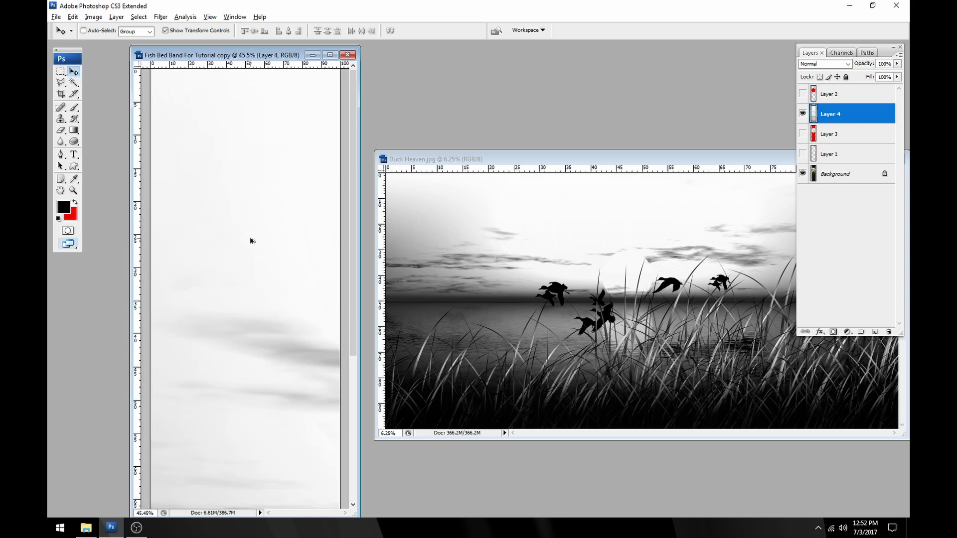
- Scale the duck picture on Layer 4 down proportionally and position it over the band's circle area
key("ctrl+0")
key("ctrl+minus")
key("ctrl+minus")
key("ctrl+minus")
key("ctrl+t")
key("ctrl+minus")
key("ctrl+minus")
key("ctrl+minus")
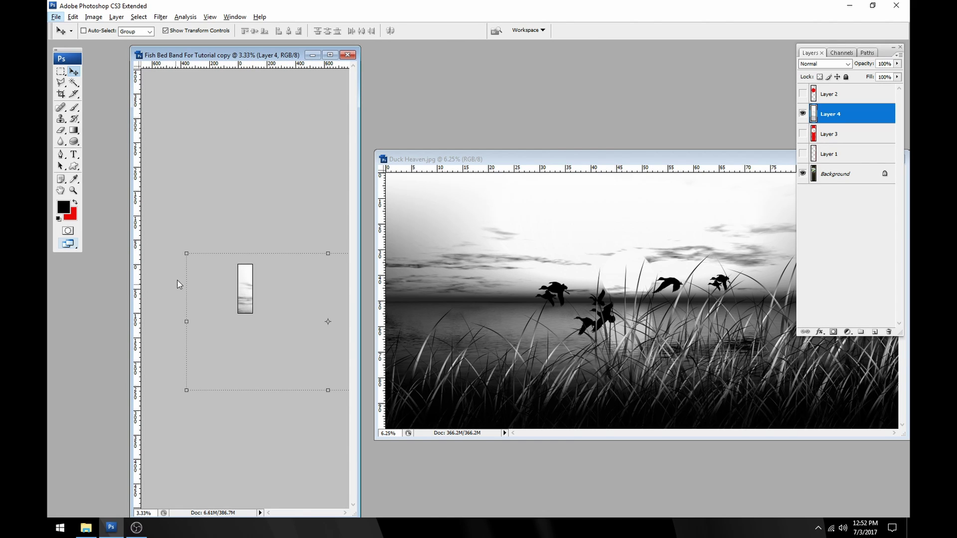
left_click_drag(186, 253, 287, 261)
left_click(479, 31)
scroll(269, 270, "up", 12)
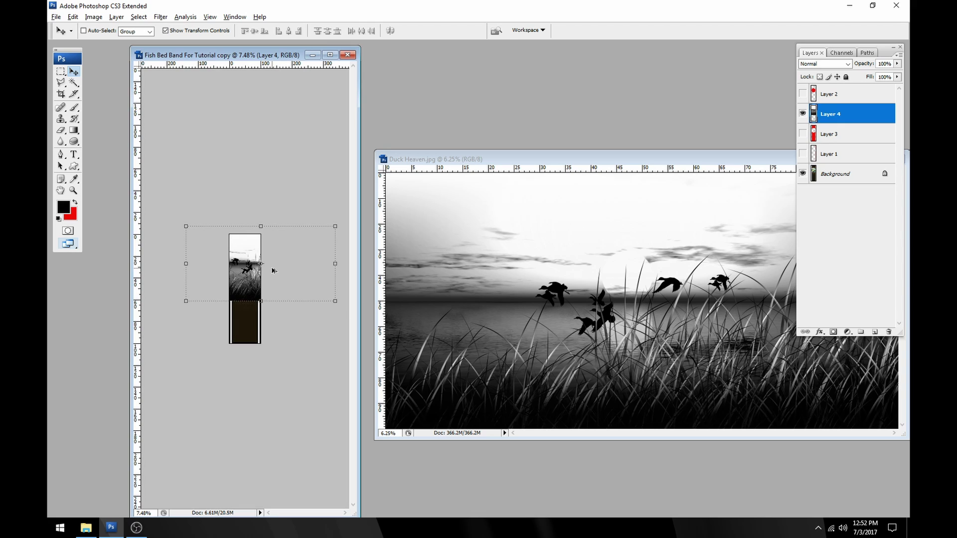
left_click_drag(250, 252, 239, 272)
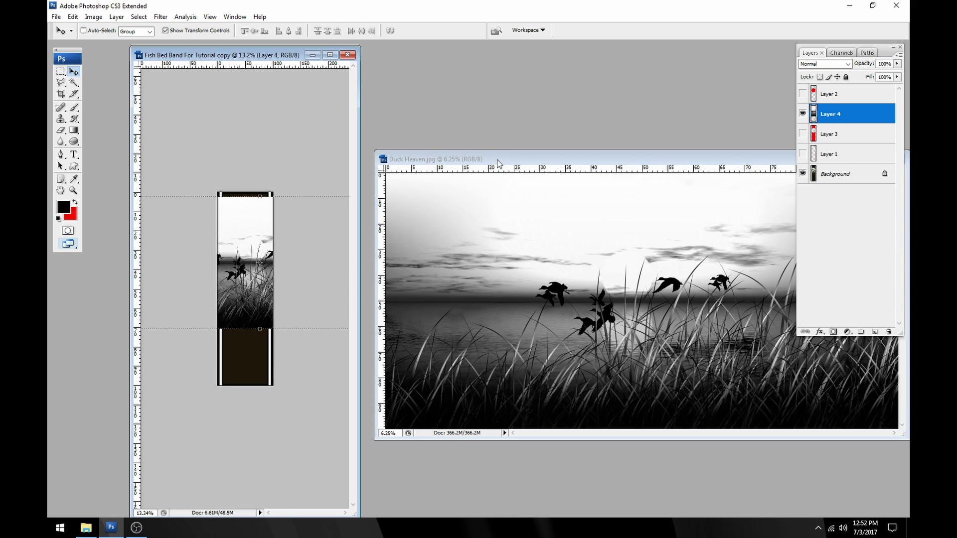
- Load Layer 2's circle as a selection and add it to Layer 4 as a layer mask
left_click(814, 94, "ctrl")
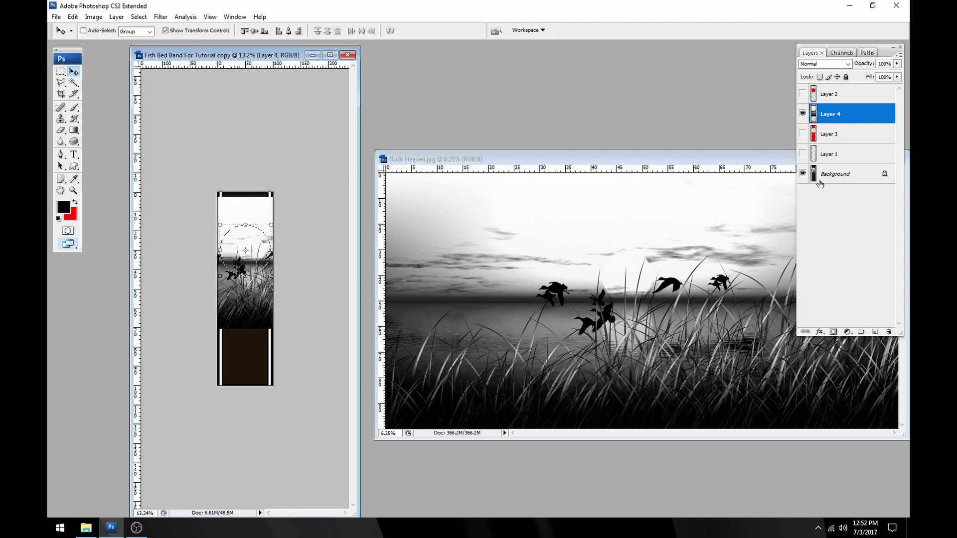
left_click(833, 332)
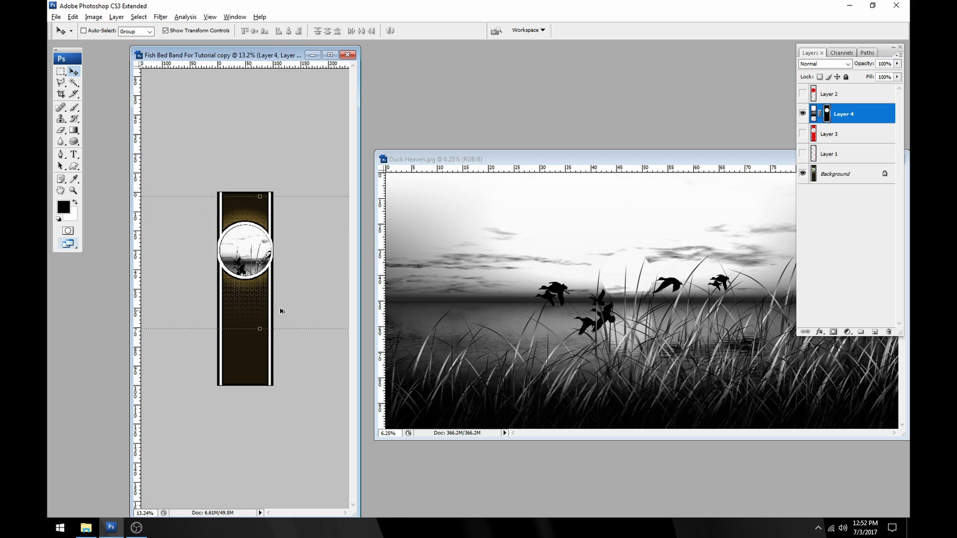
key("ctrl+minus")
left_click(147, 212)
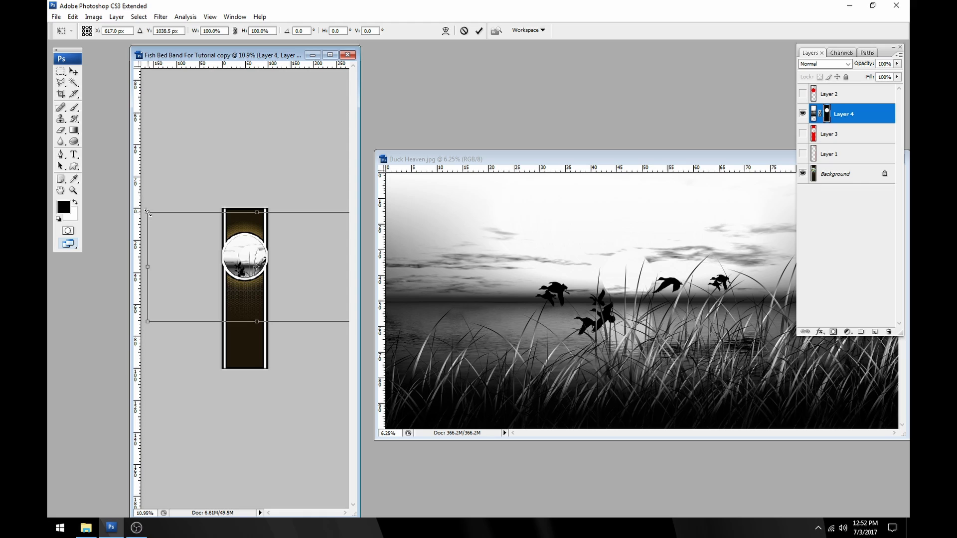
left_click_drag(147, 211, 169, 219)
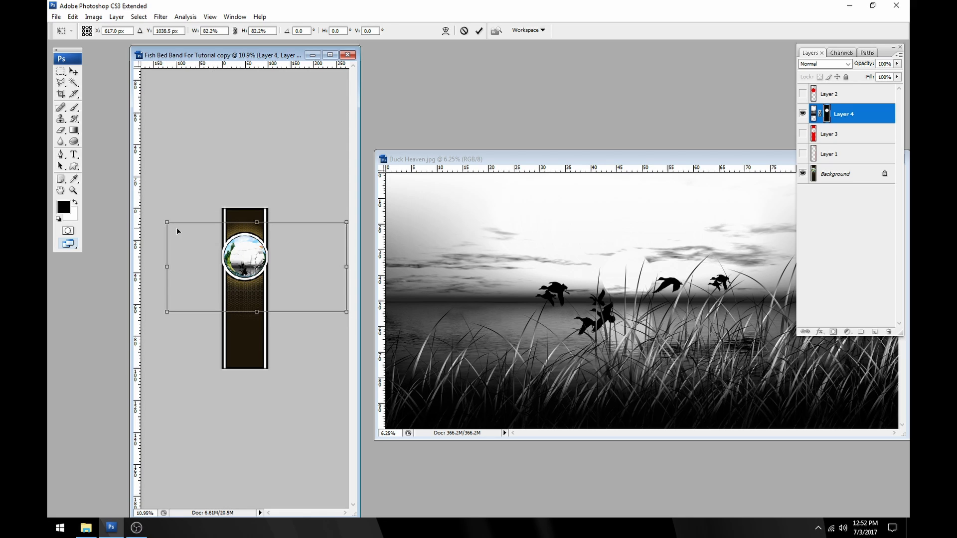
key("Escape")
- Unlink the mask from Layer 4's picture and make the picture itself the editing target
left_click(819, 114)
scroll(266, 261, "up", 5)
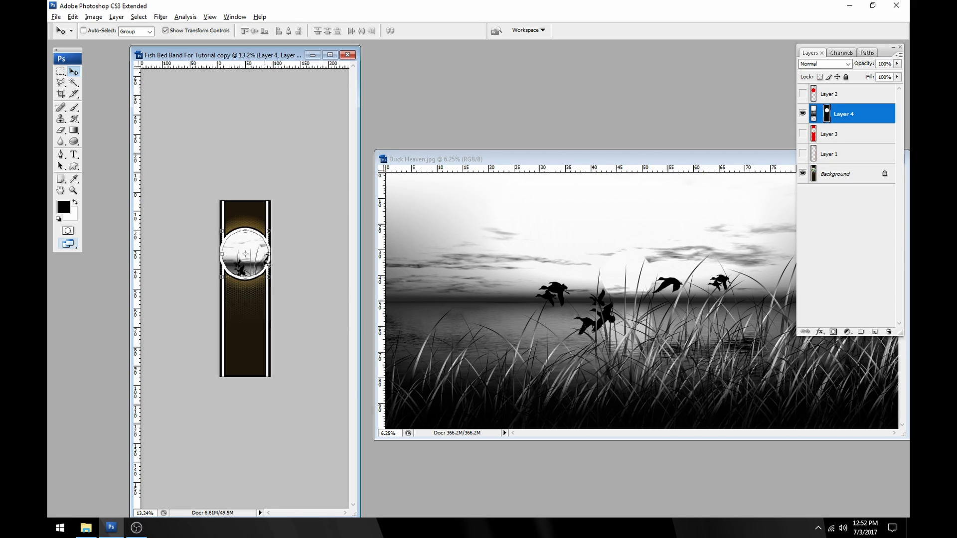
key("alt")
left_click(814, 114)
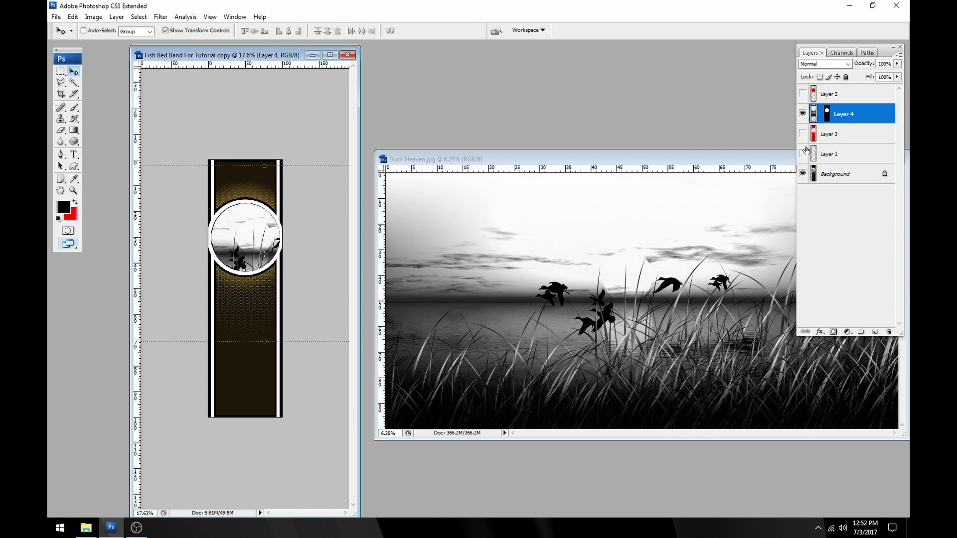
- Scale the duck picture on Layer 4 to 44.1% proportionally and position it so the ducks fill the band's circle
scroll(301, 208, "down", 5)
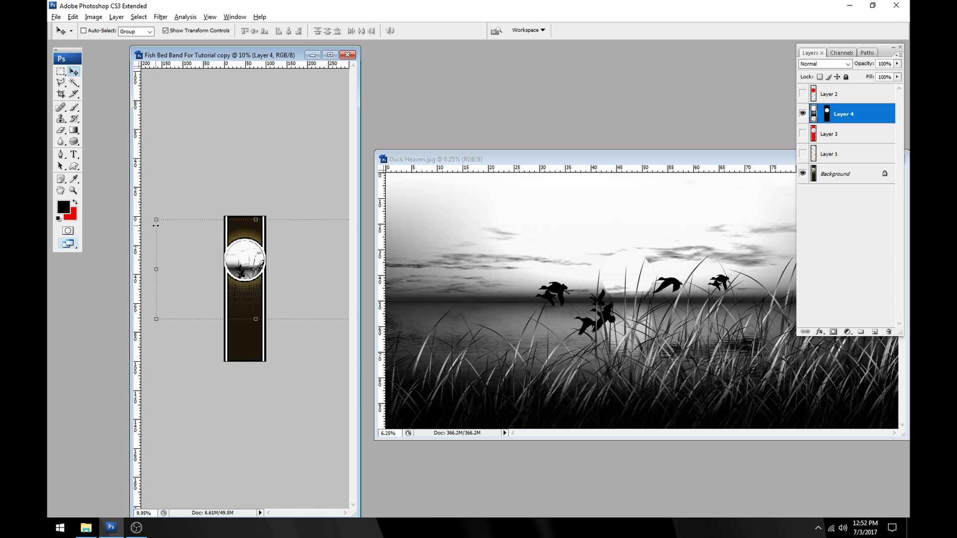
left_click_drag(155, 219, 212, 247)
scroll(294, 209, "up", 10)
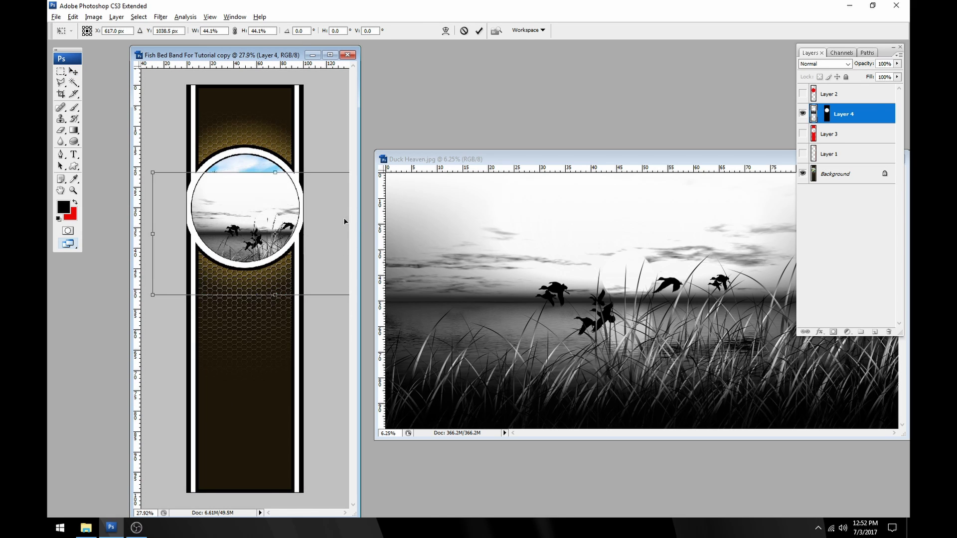
left_click_drag(294, 209, 290, 201)
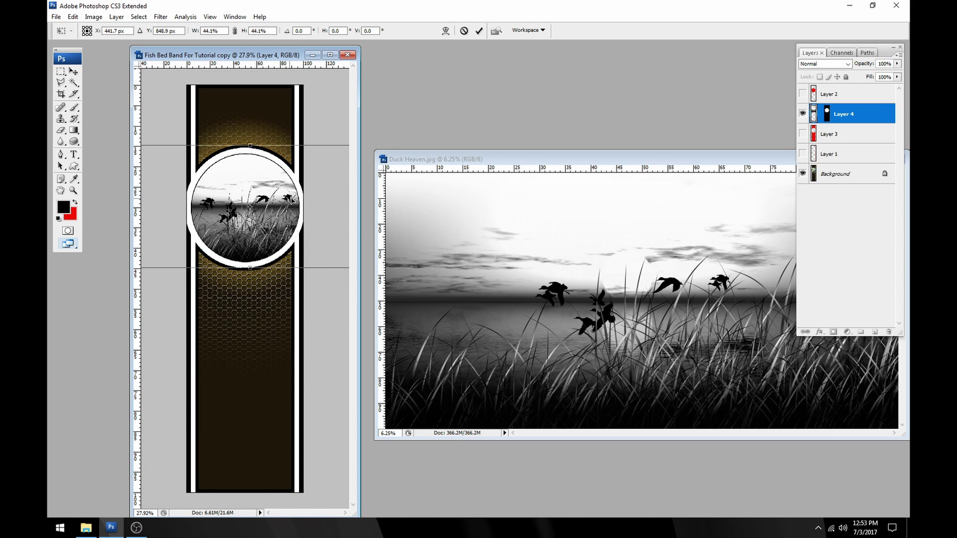
scroll(314, 203, "down", 2)
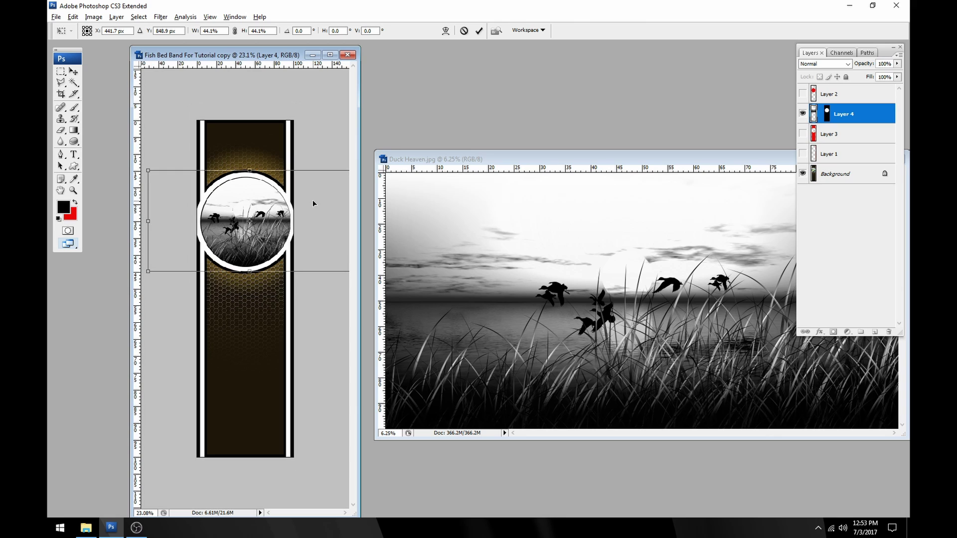
left_click(478, 30)
- Close the Duck Heaven picture and move the fish band document's window to make room beside it
left_click_drag(499, 158, 306, 151)
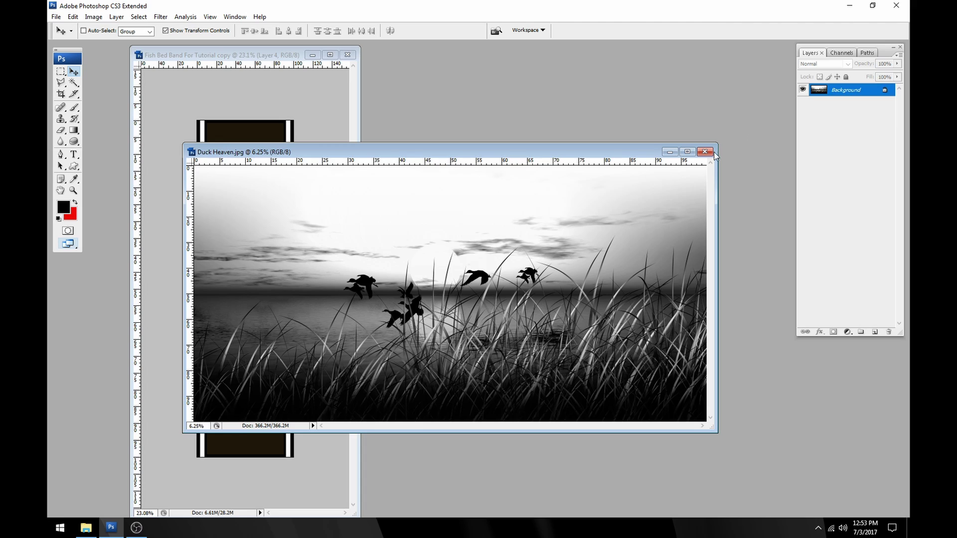
left_click(709, 152)
left_click_drag(266, 55, 351, 60)
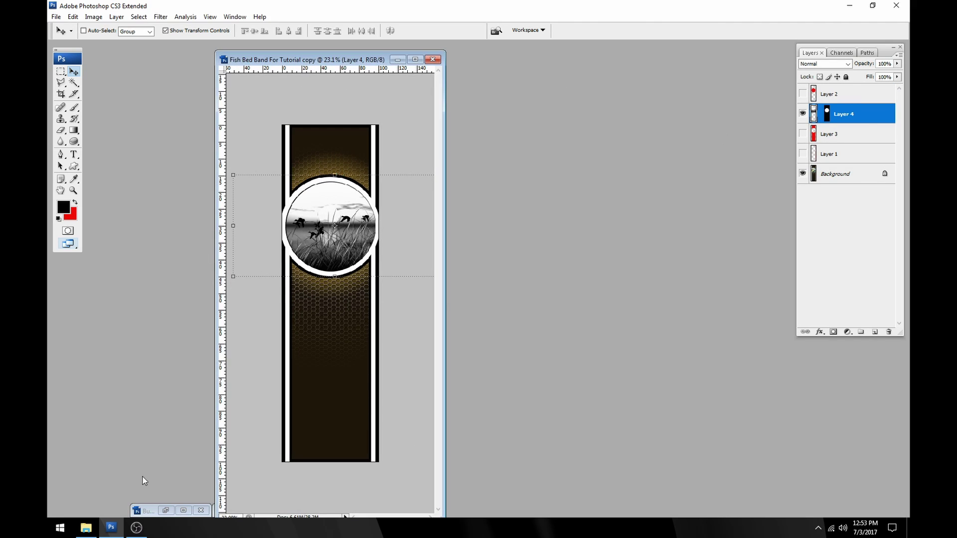
- Restore the Bushwolf Obliteration Tallgrass Camo picture beside the band and copy it into the band document as a new layer
double_click(150, 510)
left_click_drag(456, 68, 663, 158)
left_click_drag(434, 154, 549, 172)
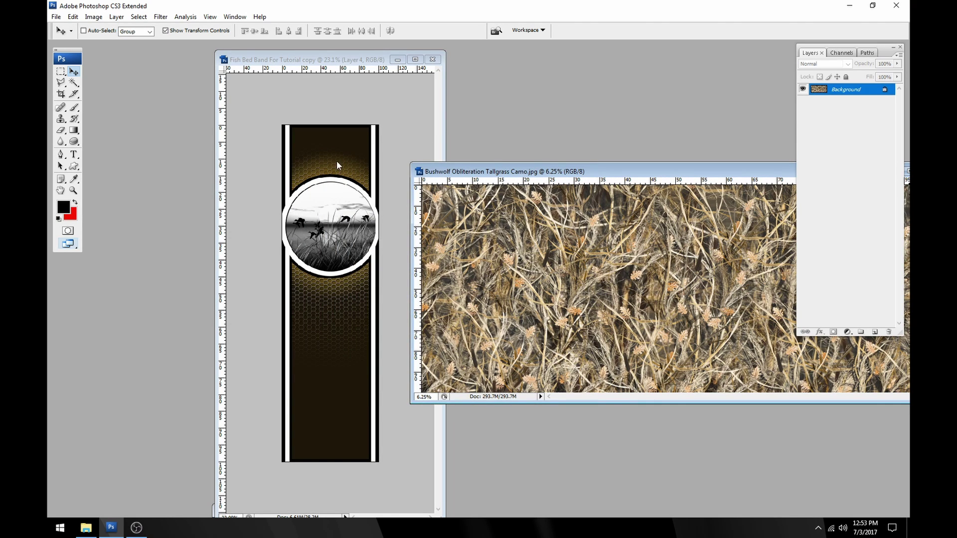
left_click_drag(518, 242, 312, 234)
scroll(328, 244, "down", 3)
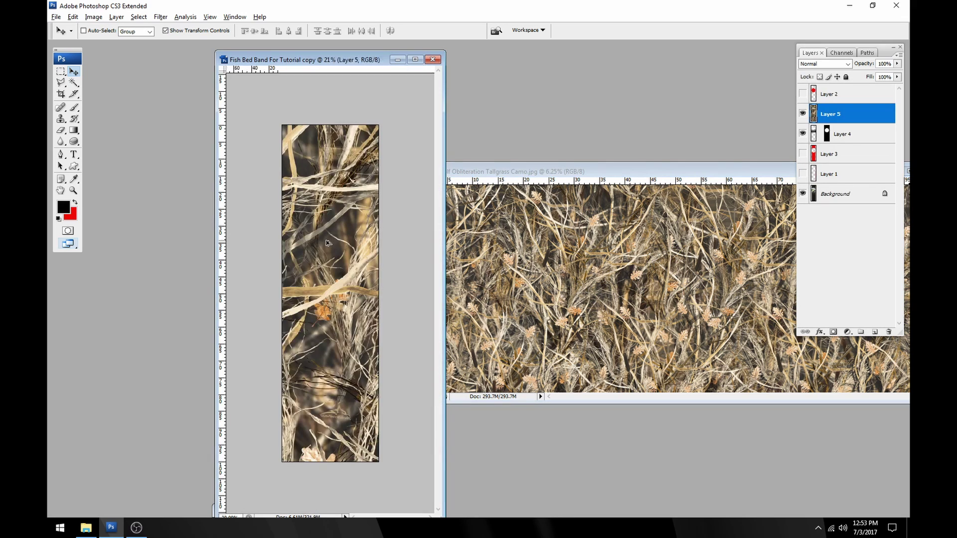
- Load Layer 3's shape as a selection and add it to the camo Layer 5 as a layer mask
left_click(814, 154, "ctrl")
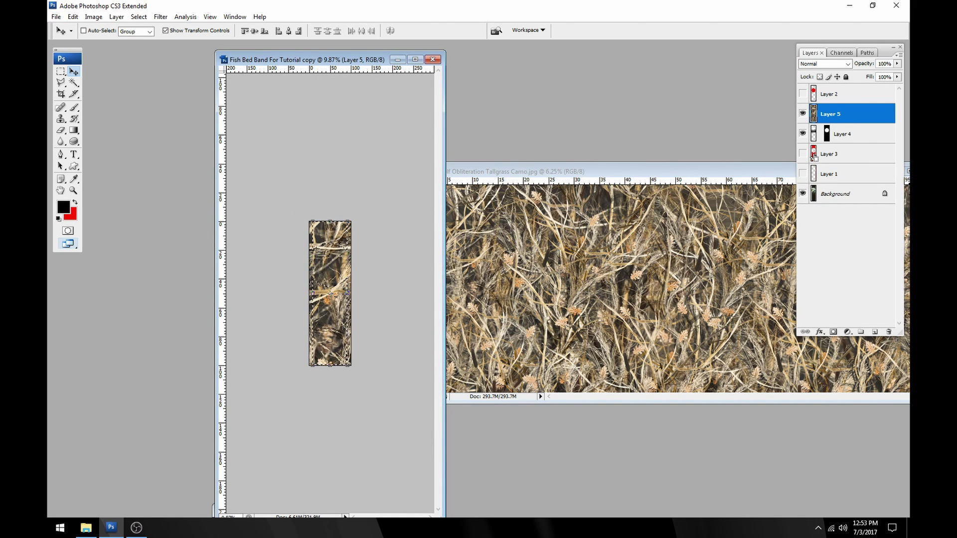
scroll(307, 258, "up", 4)
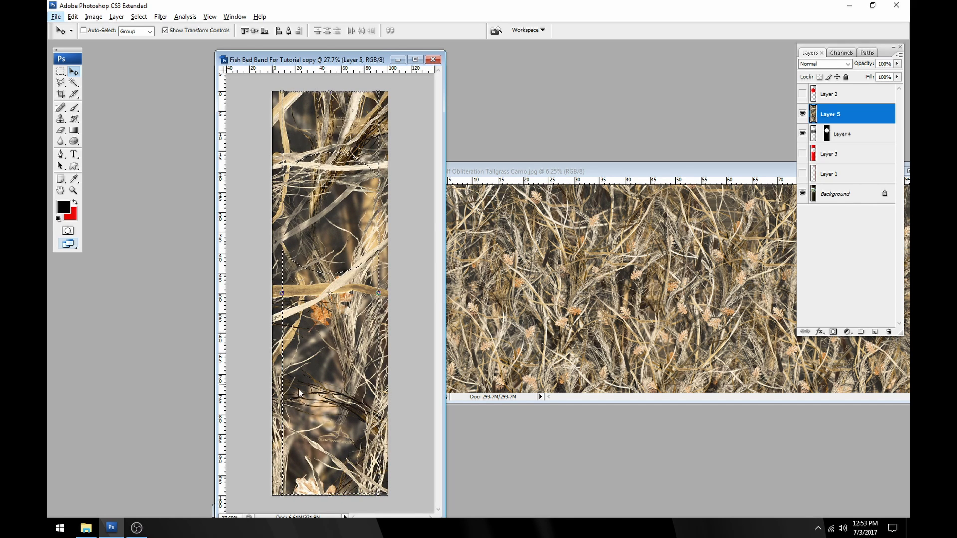
left_click(834, 332)
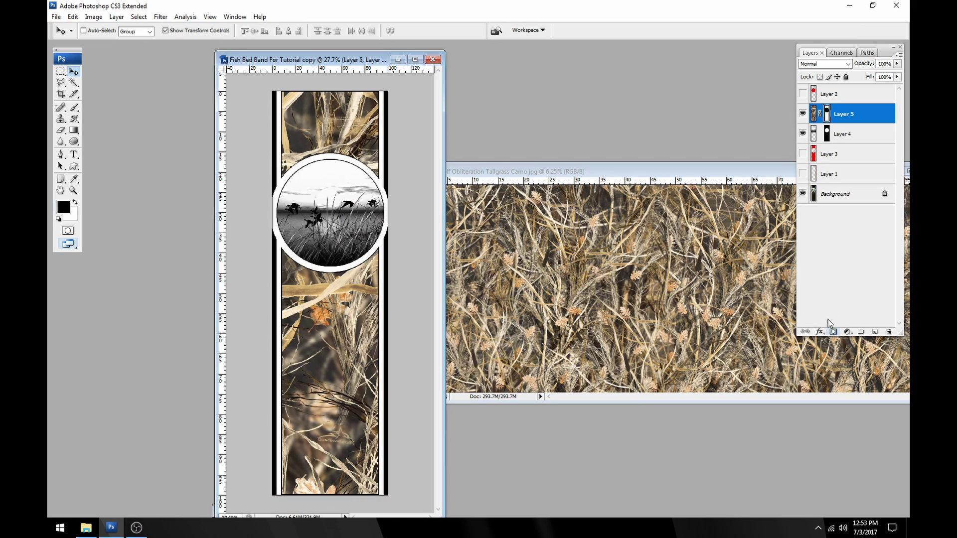
- Unlink the mask from Layer 5's camo picture and scale the picture to 47.4% proportionally so it still covers the band
left_click(812, 114)
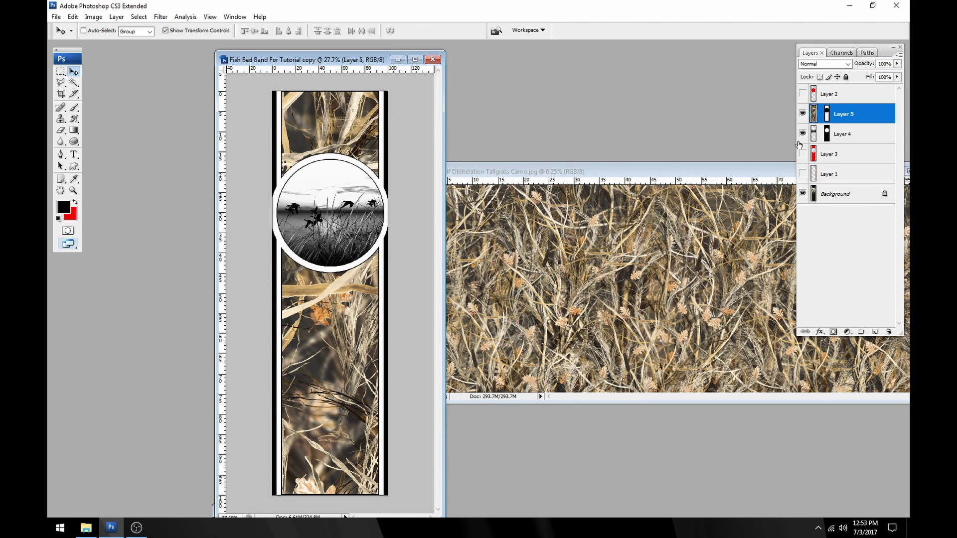
key("ctrl+minus")
key("ctrl+minus")
key("ctrl+minus")
key("ctrl+minus")
key("ctrl+t")
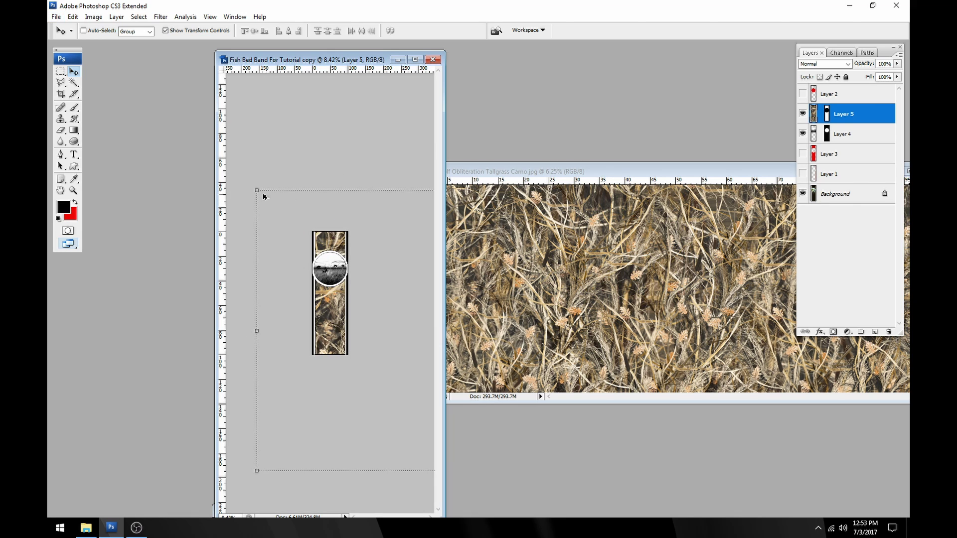
left_click_drag(259, 192, 283, 247)
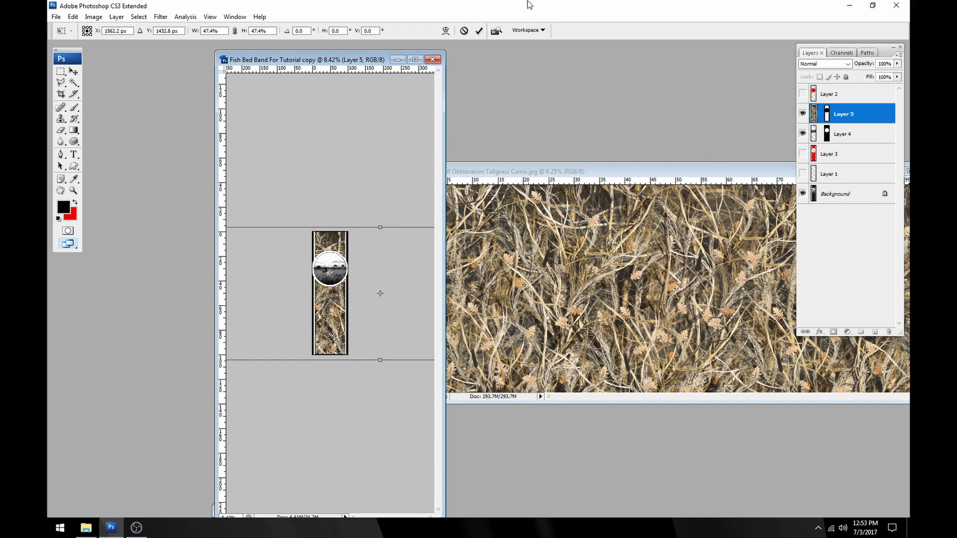
left_click(479, 31)
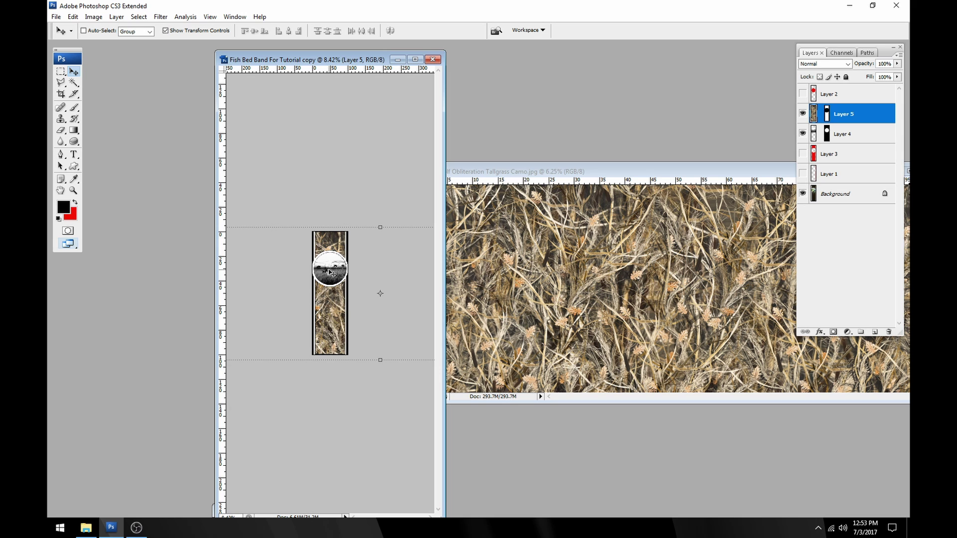
- Examine at 200% the edge where the camo meets the white ring above the duck circle
left_click(73, 190)
left_click(329, 245)
left_click(303, 193)
left_click(308, 198)
left_click(307, 198)
left_click(308, 198)
left_click(321, 208)
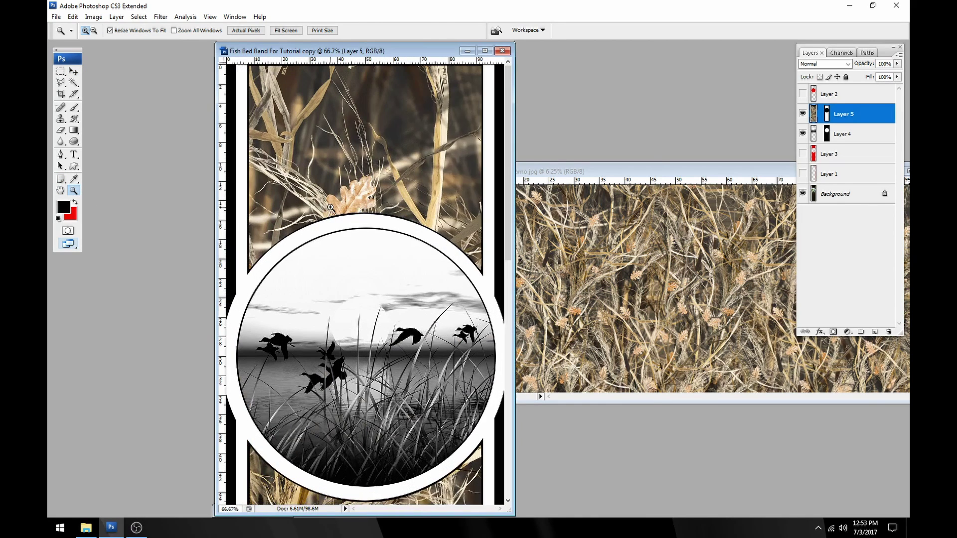
left_click(321, 223)
left_click(301, 331)
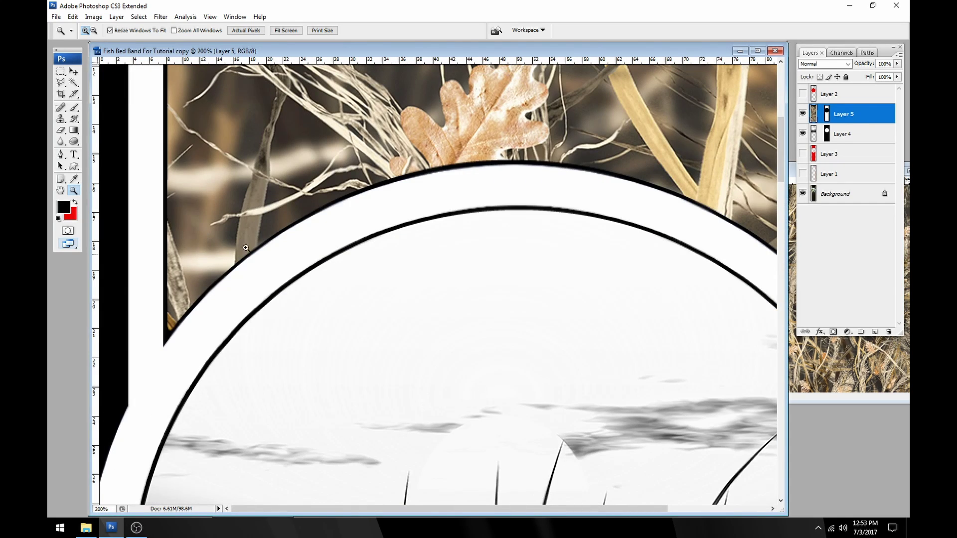
left_click_drag(247, 248, 318, 268)
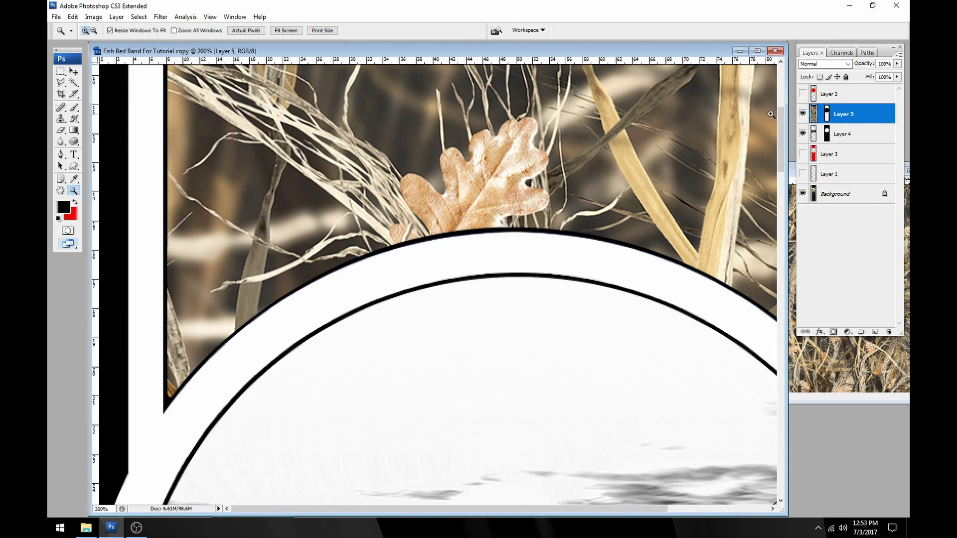
- Compare the camo with the original artwork by toggling Layer 5's visibility, and lower the layer's opacity to 54%
left_click(803, 114)
left_click(803, 114)
left_click(803, 115)
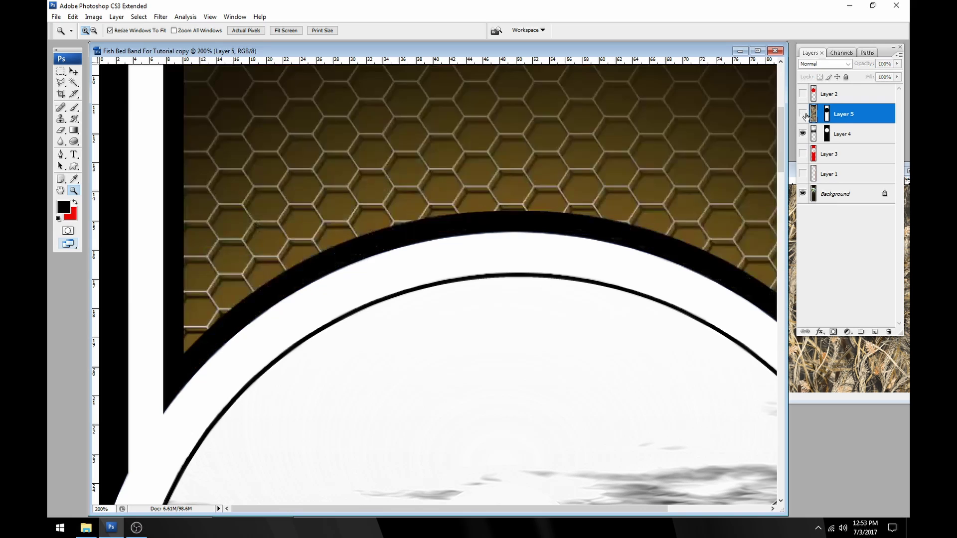
left_click(803, 114)
left_click_drag(867, 66, 844, 65)
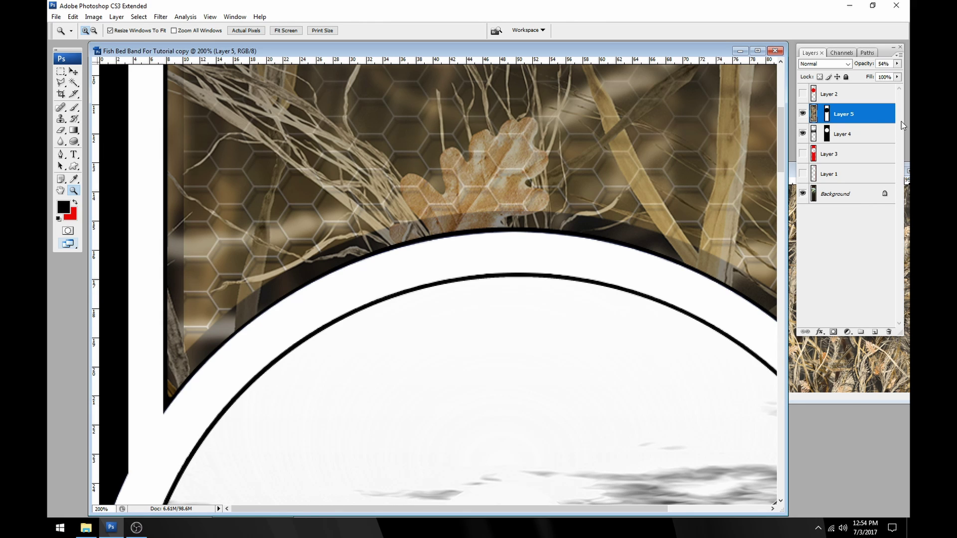
double_click(877, 119)
left_click_drag(719, 323, 668, 237)
left_click(746, 271)
- Add a Stroke layer style to the camo Layer 5 and set its position to Inside
left_click(118, 16)
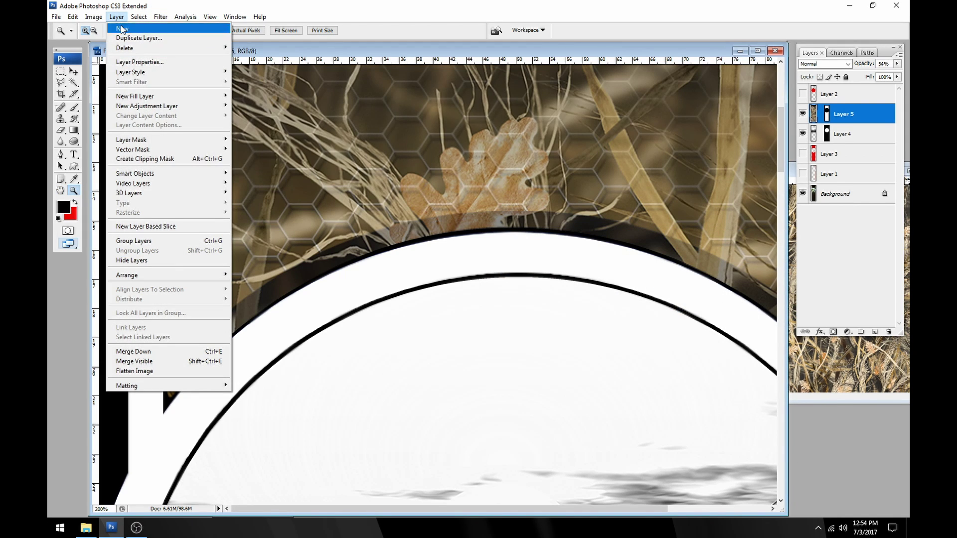
mouse_move(144, 74)
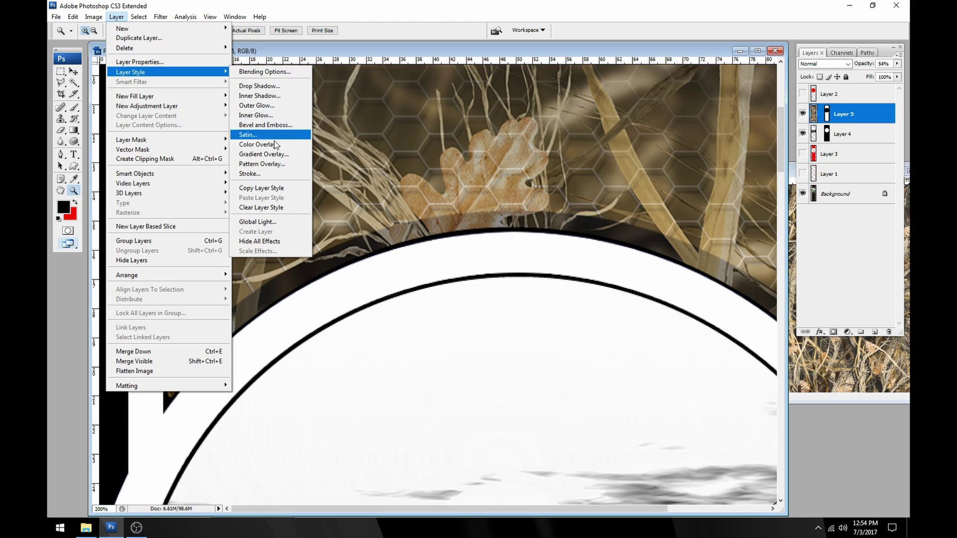
left_click(268, 175)
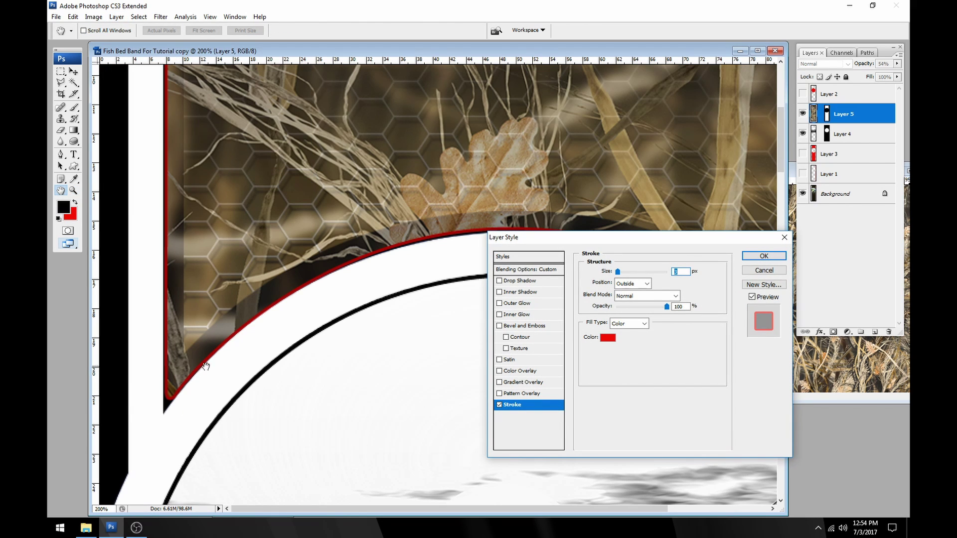
left_click(637, 285)
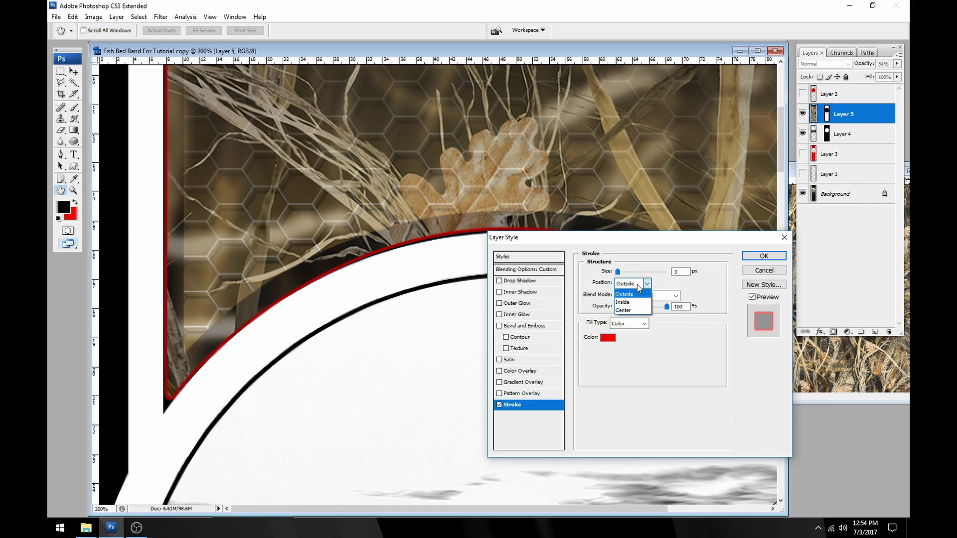
left_click(639, 302)
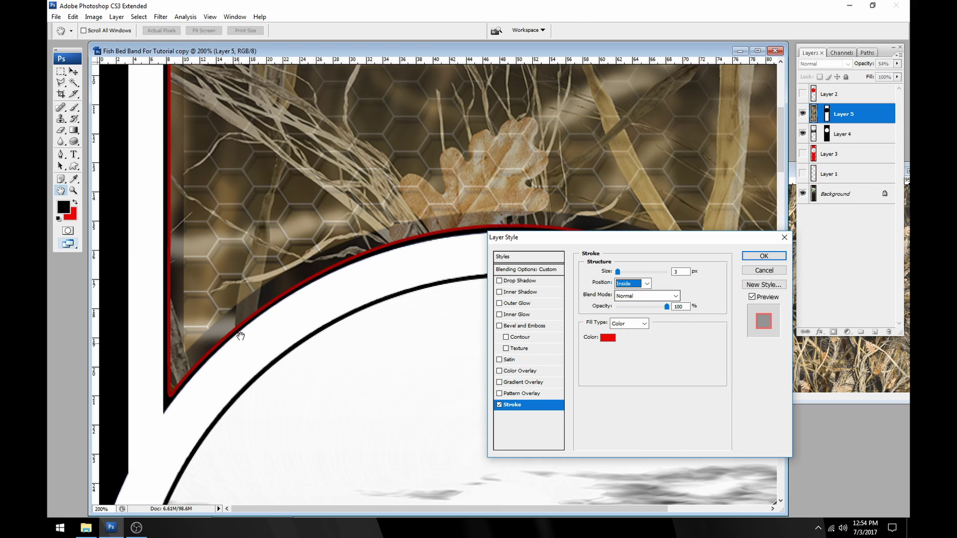
- Set the stroke's color to black (000000), make it slightly thicker, and apply the layer style
left_click(607, 338)
type("0")
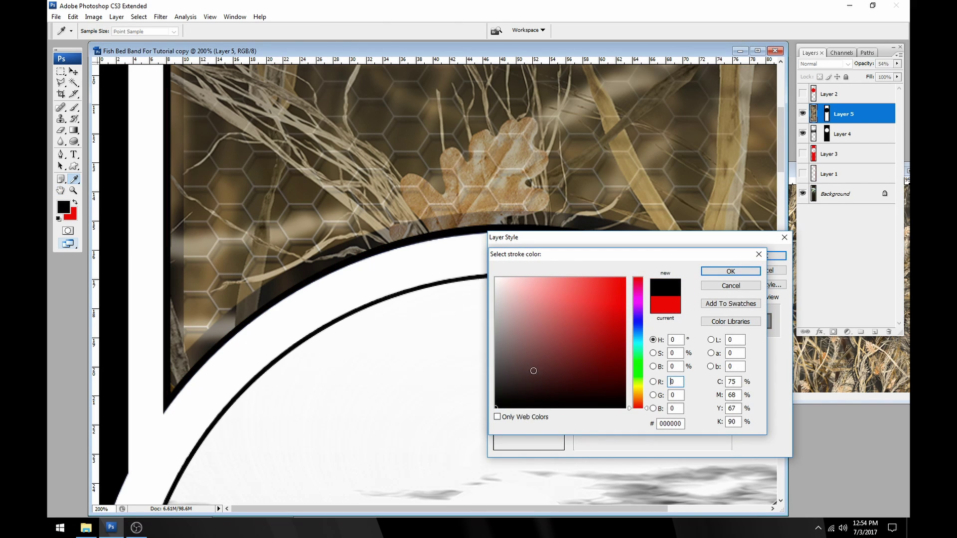
left_click(735, 278)
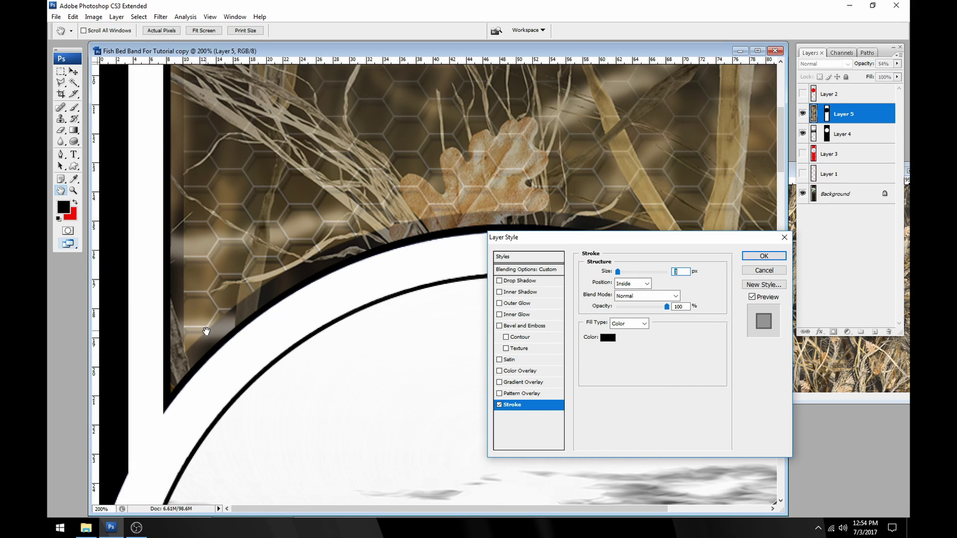
left_click_drag(621, 276, 621, 275)
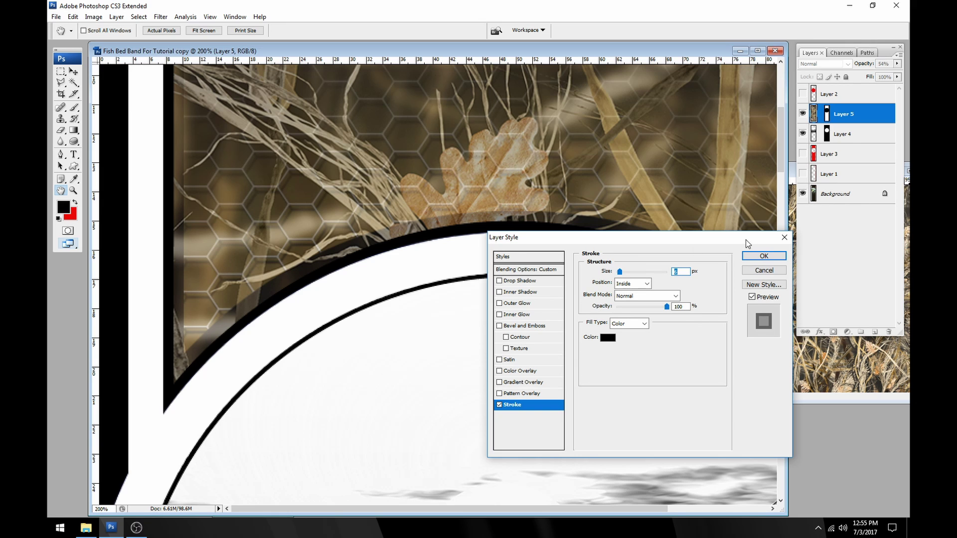
left_click(765, 256)
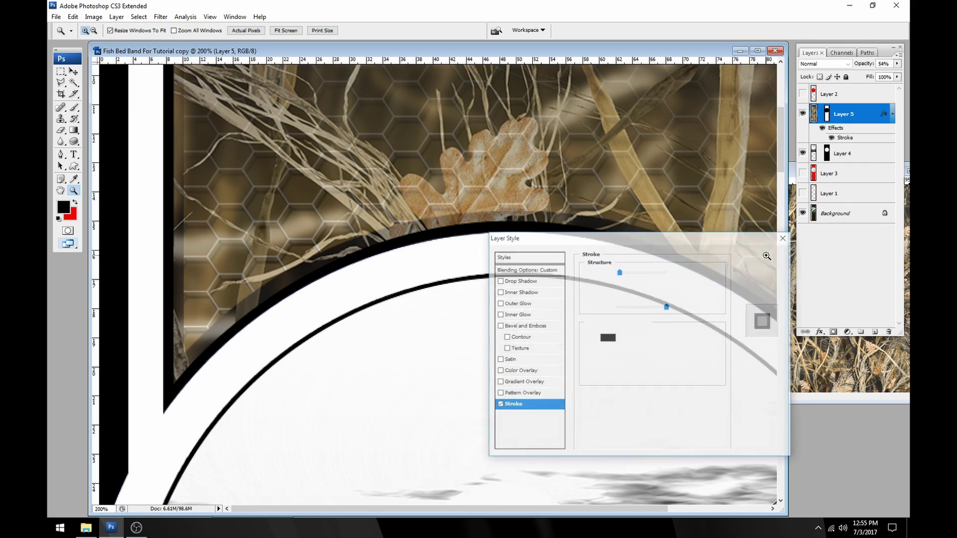
- Load Layer 3's shape as a selection and compare the camo's edge with Layer 5's Stroke effect hidden and shown
left_click(814, 174, "ctrl")
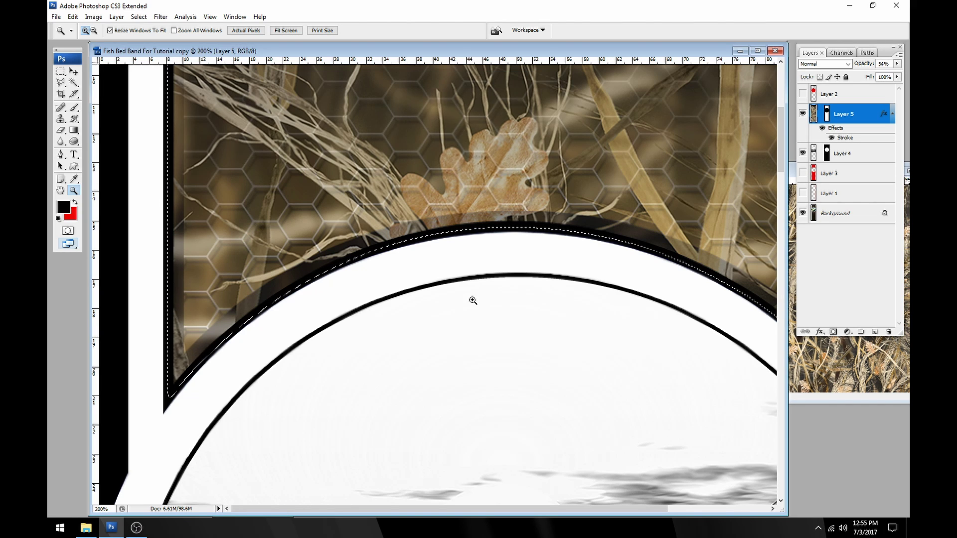
left_click(831, 139)
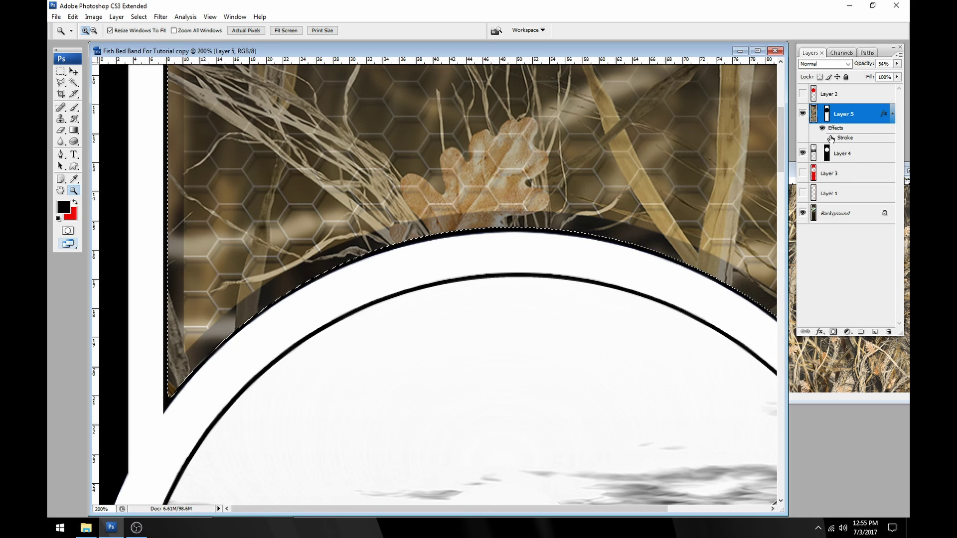
left_click(831, 138)
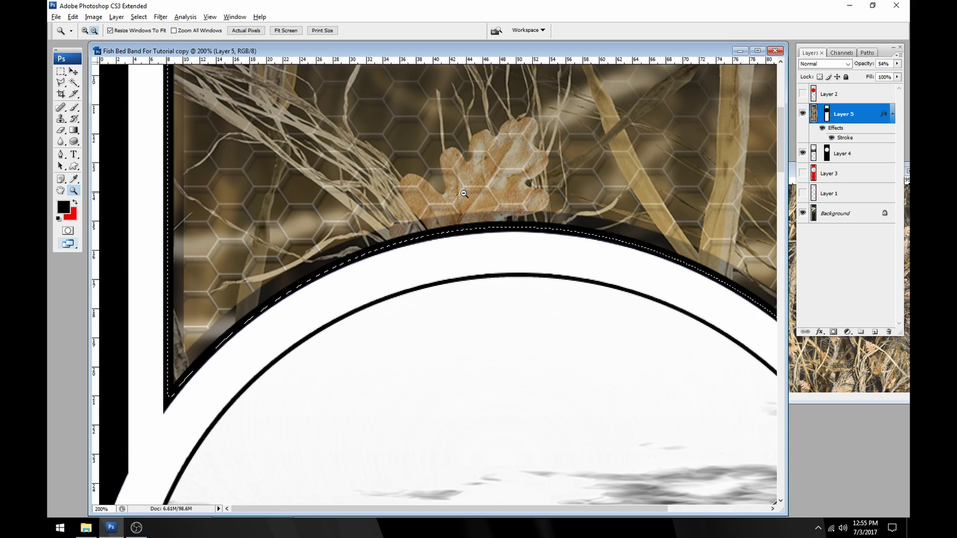
- Deselect the selection loaded from Layer 3
scroll(535, 184, "down", 4)
left_click(138, 17)
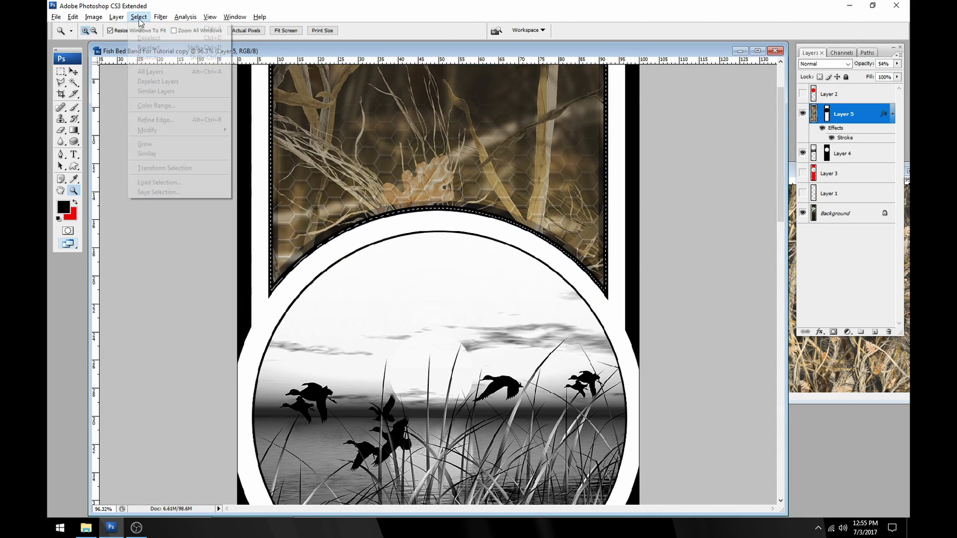
left_click(139, 18)
left_click(140, 19)
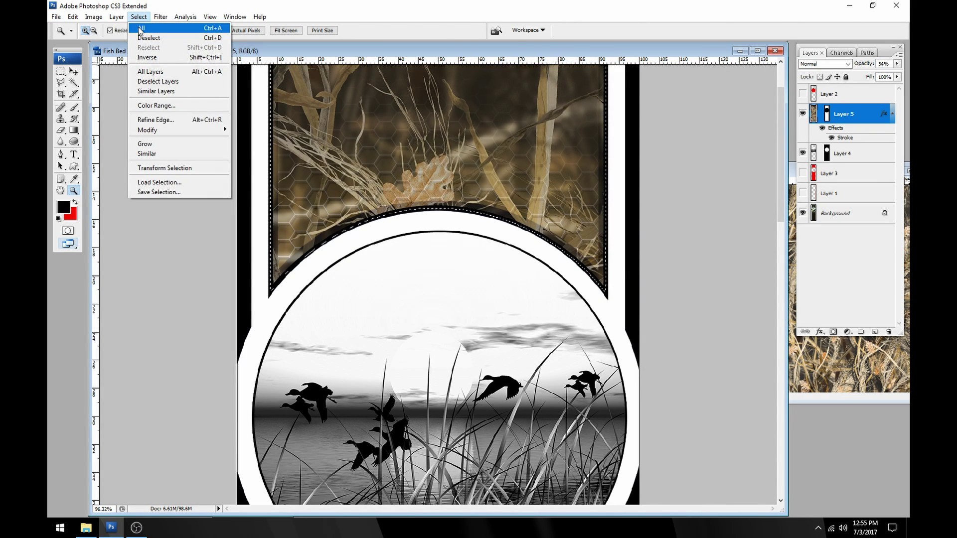
left_click(148, 38)
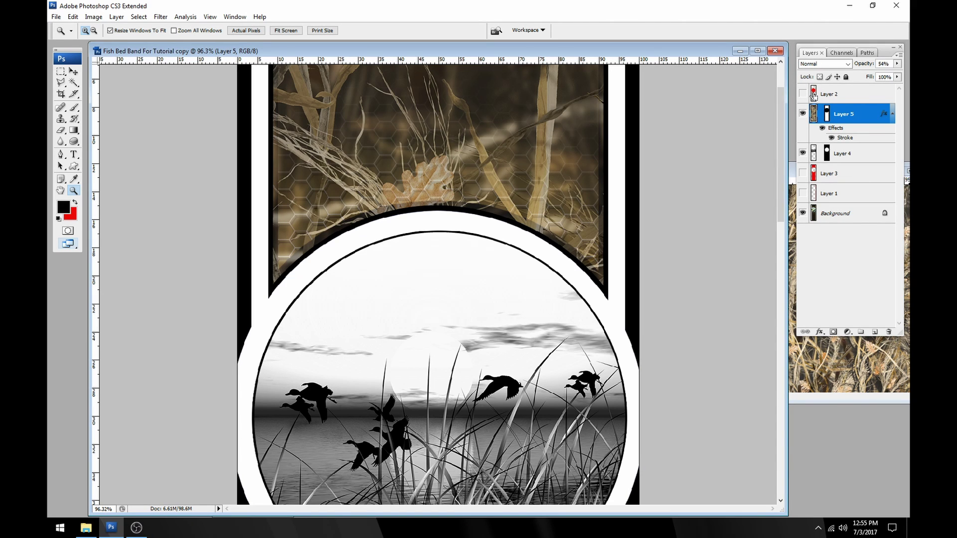
- Load Layer 2's circle as a selection and examine the duck image's edge against it up close
left_click_drag(470, 260, 425, 224)
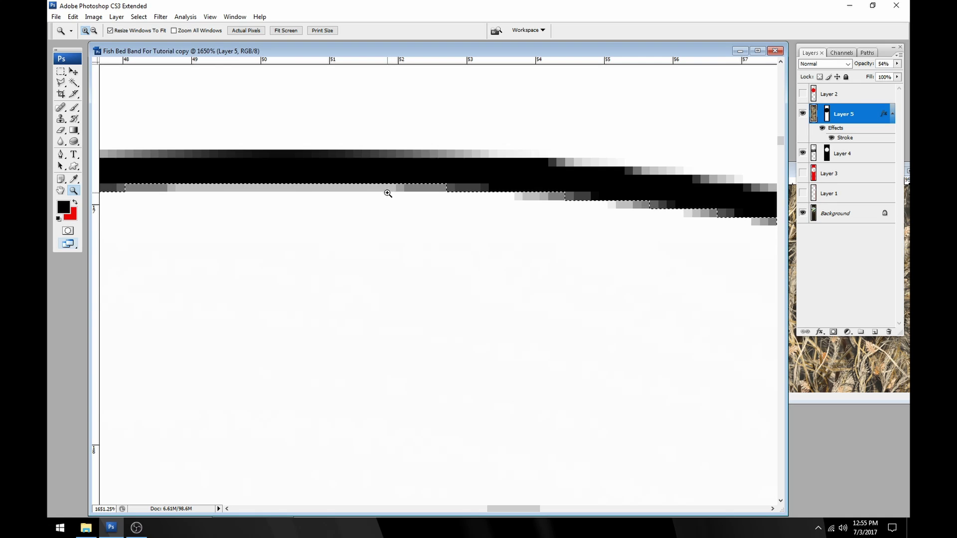
left_click(340, 210, "alt")
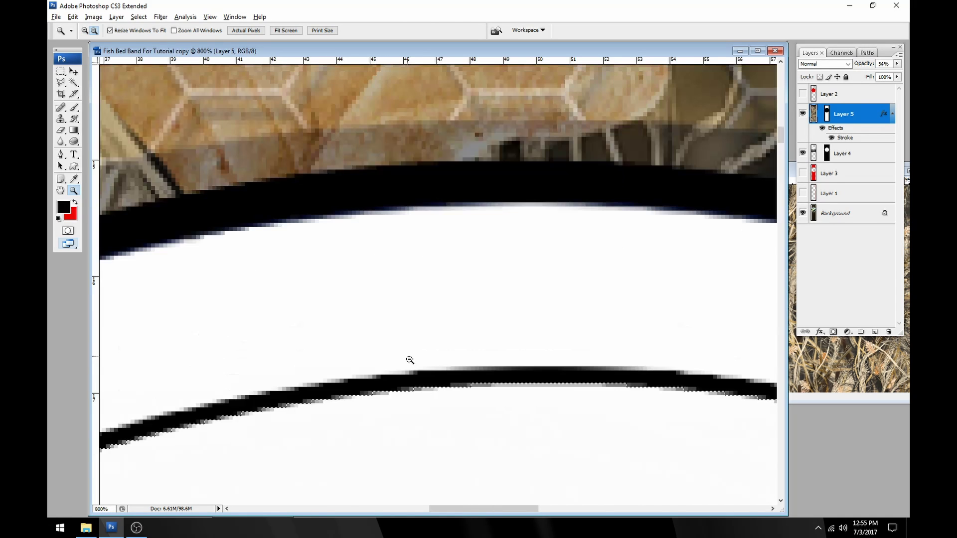
left_click_drag(502, 397, 457, 254)
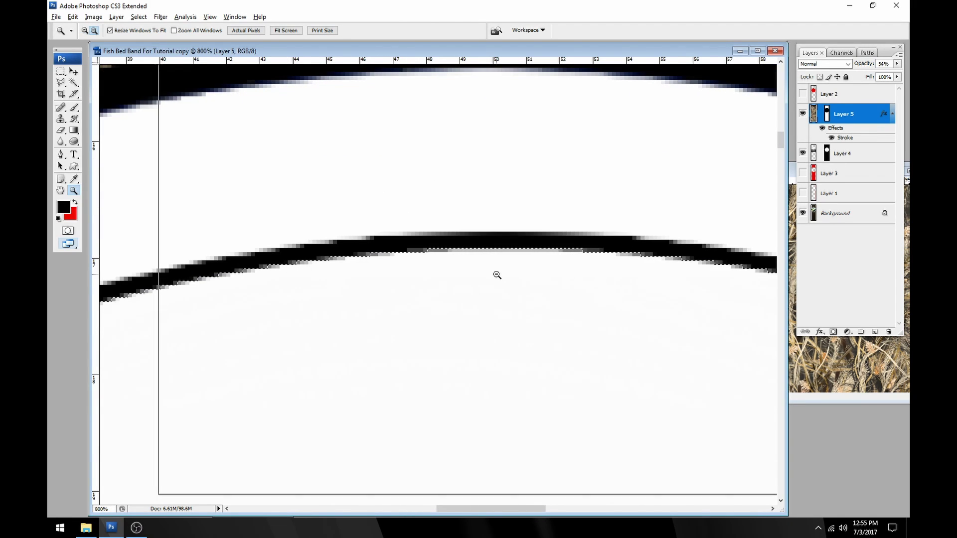
left_click(470, 299, "alt")
left_click(474, 280, "alt")
left_click(429, 324, "alt")
left_click(422, 317, "alt")
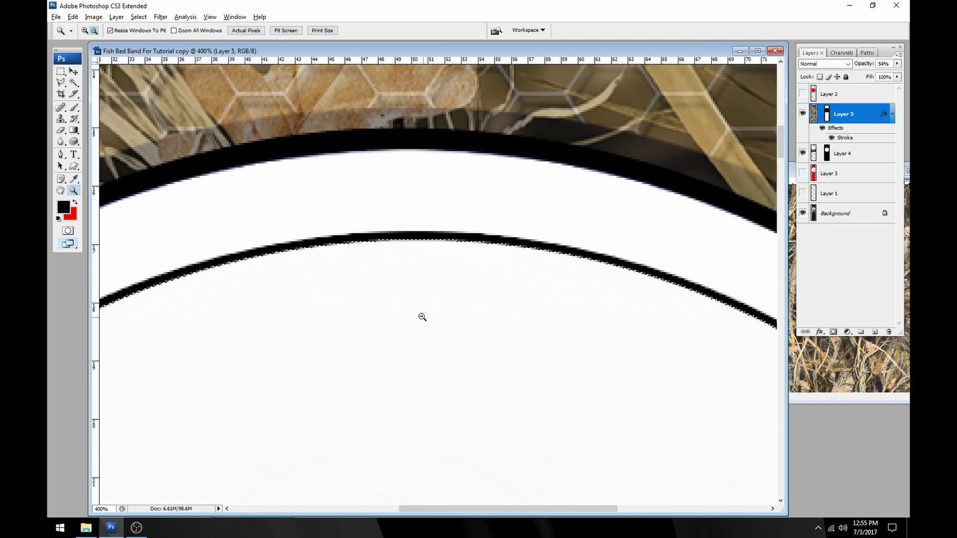
left_click(421, 315, "alt")
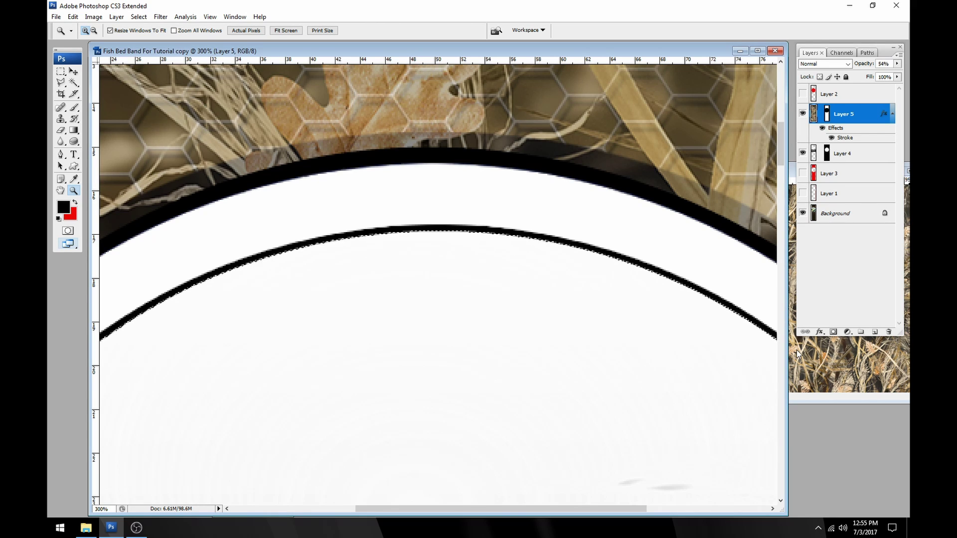
scroll(496, 308, "down", 6)
left_click_drag(491, 344, 465, 230)
scroll(465, 230, "down", 2)
scroll(506, 224, "down", 2)
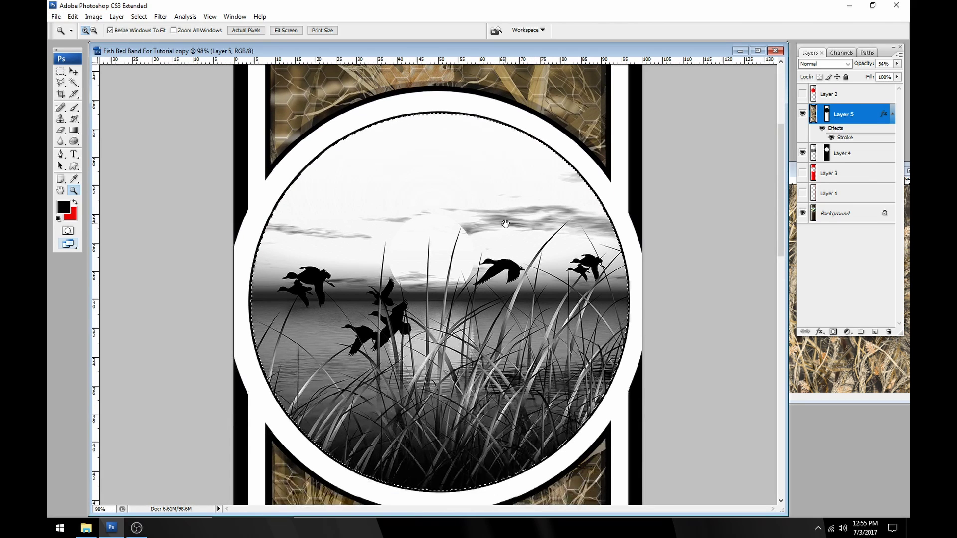
- Add a Stroke layer style to Layer 4 with its position Inside and its color black (000000)
double_click(873, 158)
left_click(521, 404)
left_click(632, 284)
left_click(627, 299)
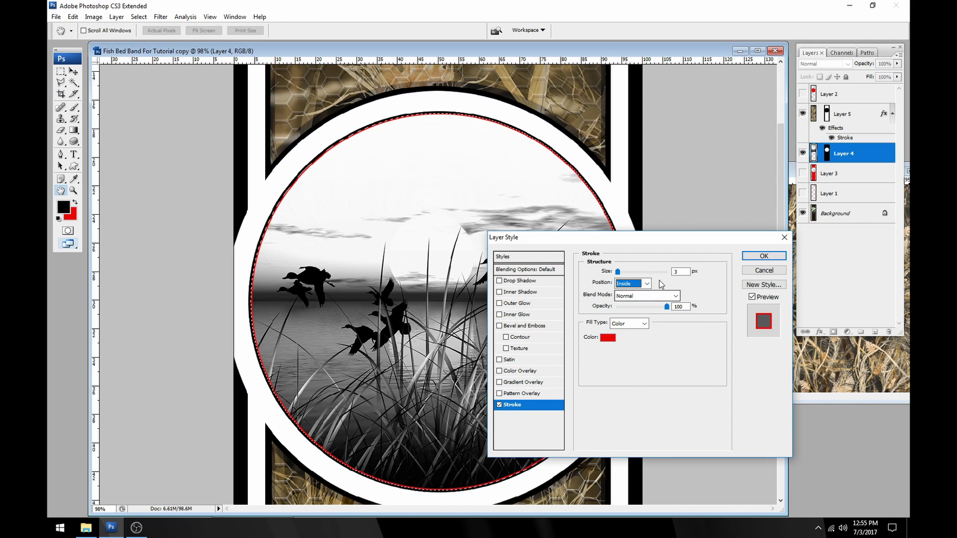
left_click(609, 338)
left_click_drag(520, 378, 494, 413)
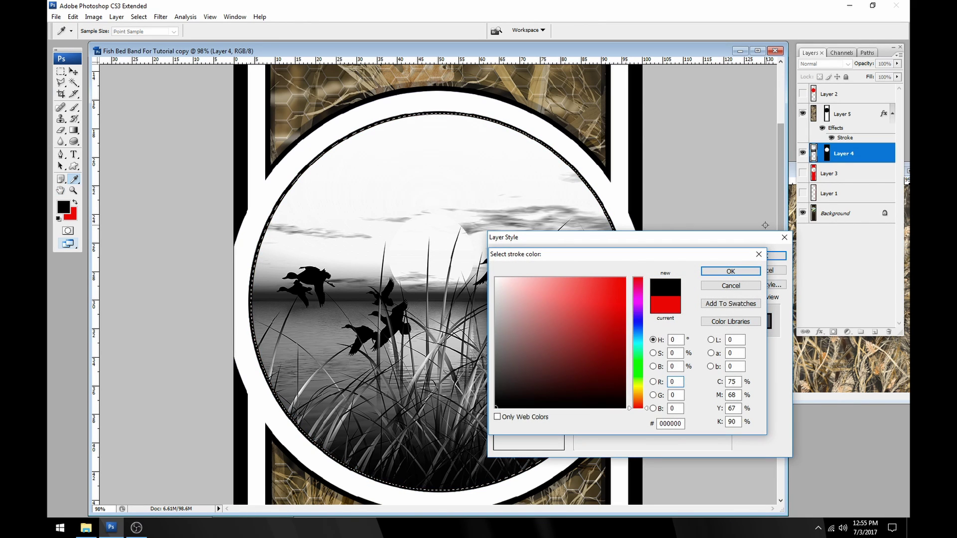
left_click(744, 274)
left_click(764, 256)
- Examine the circle's stroked edge up close and load Layer 3's shape as a selection to compare the camo's stroke
key("z")
left_click_drag(628, 216, 588, 233)
scroll(583, 214, "up", 4)
left_click_drag(528, 181, 520, 357)
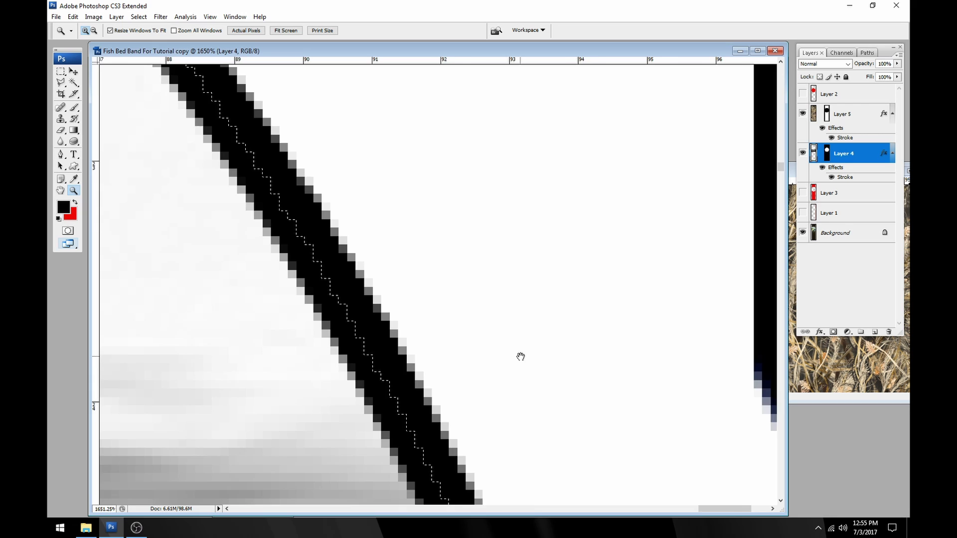
left_click_drag(396, 82, 486, 401)
scroll(472, 340, "down", 5)
key("alt+space")
left_click_drag(645, 241, 384, 307)
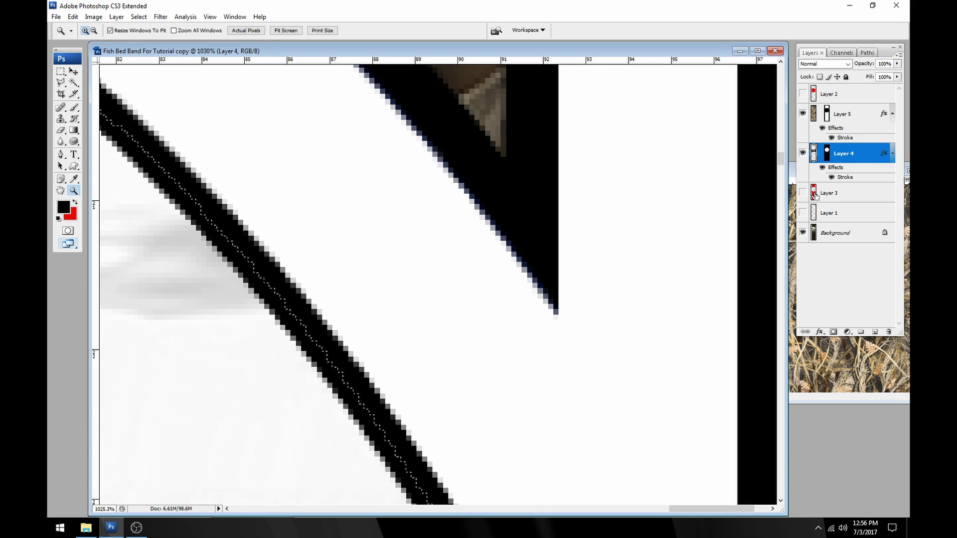
left_click(814, 195, "ctrl")
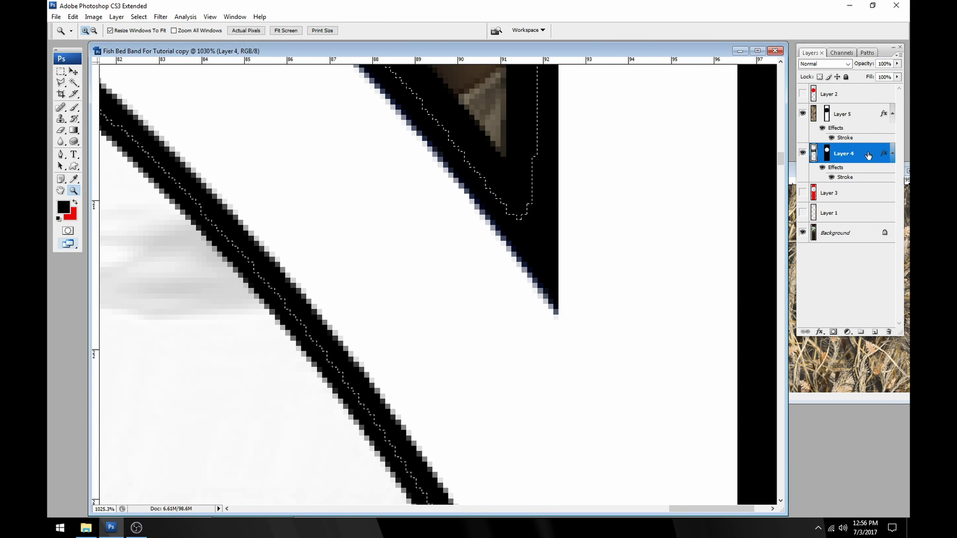
- Set the size of Layer 4's Stroke effect to 7 px and apply the layer style
double_click(864, 155)
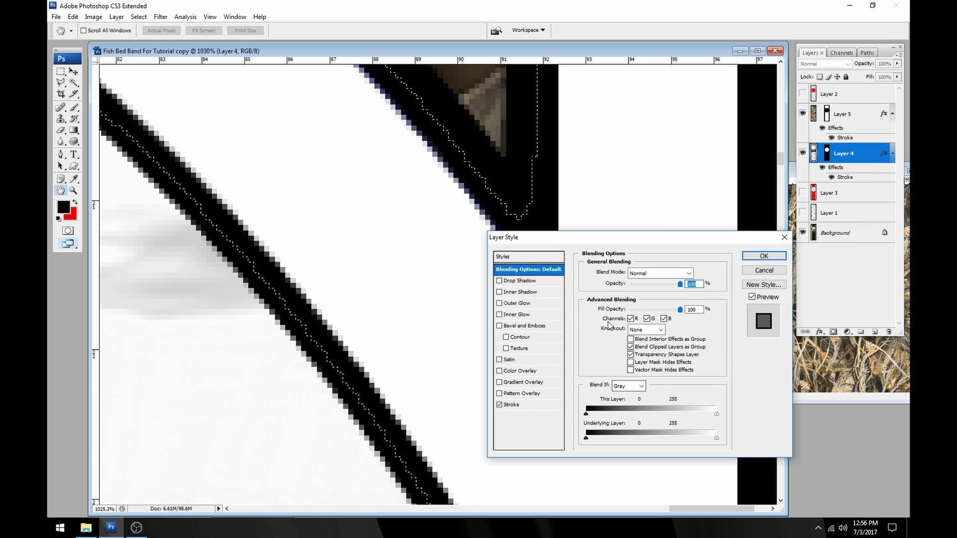
left_click(513, 404)
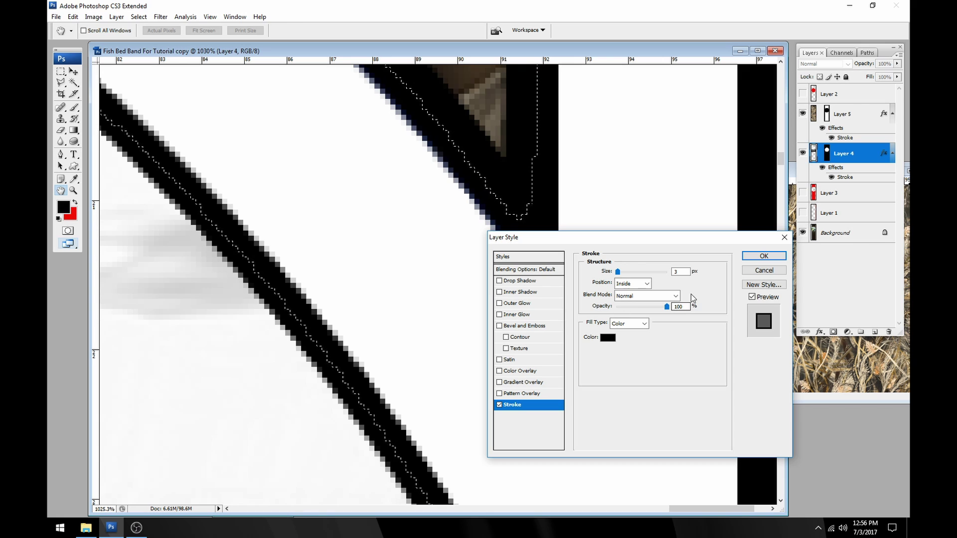
double_click(687, 272)
type("9")
key("Down")
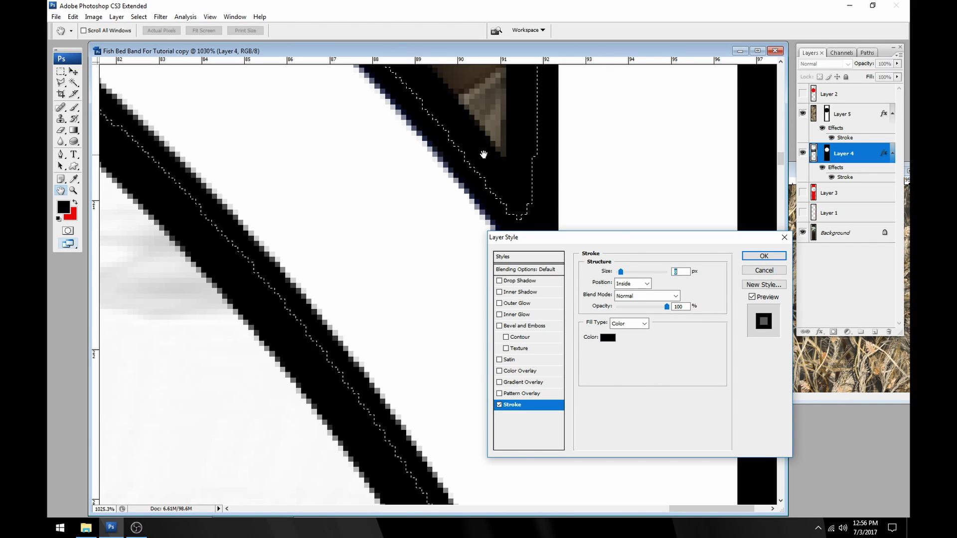
key("Down")
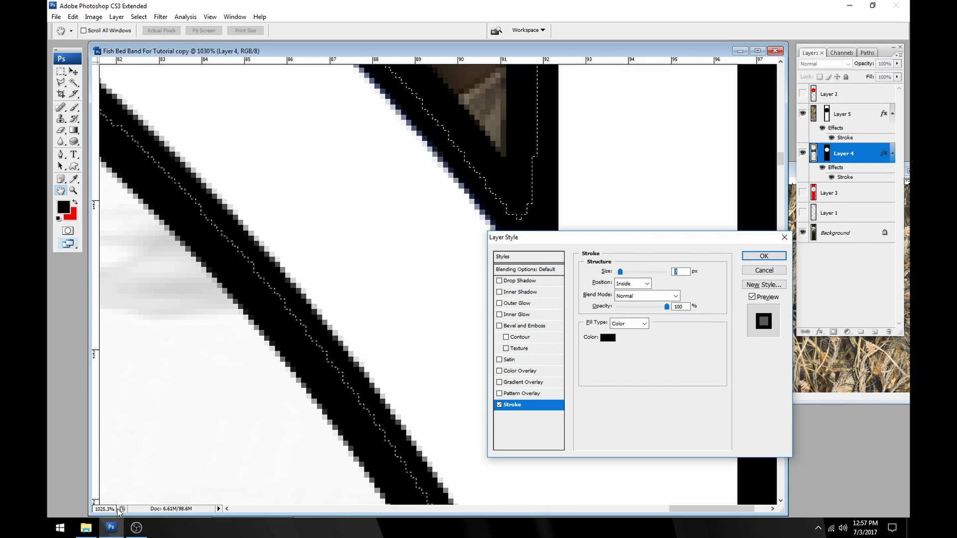
left_click(773, 256)
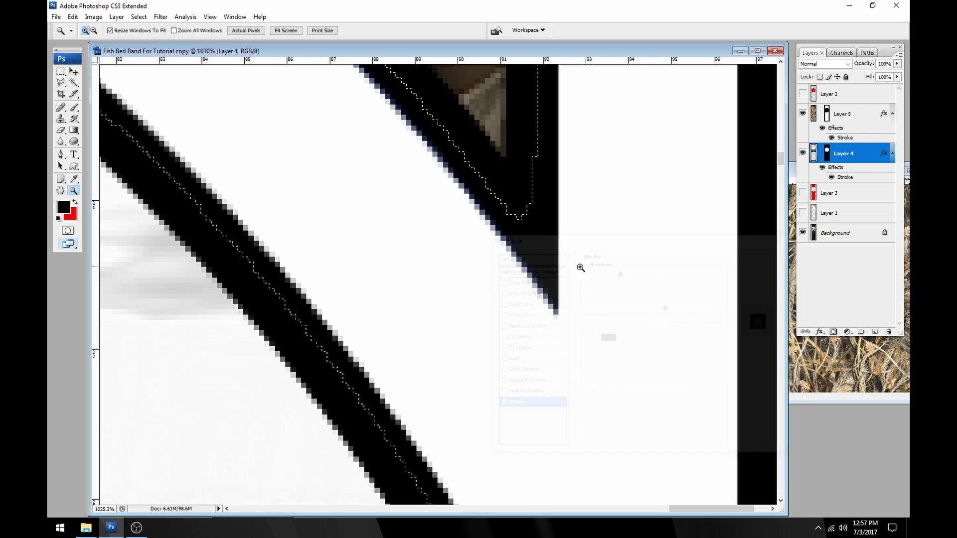
- Deselect the loaded selection with the whole band in view
scroll(523, 283, "down", 5)
scroll(524, 282, "down", 6)
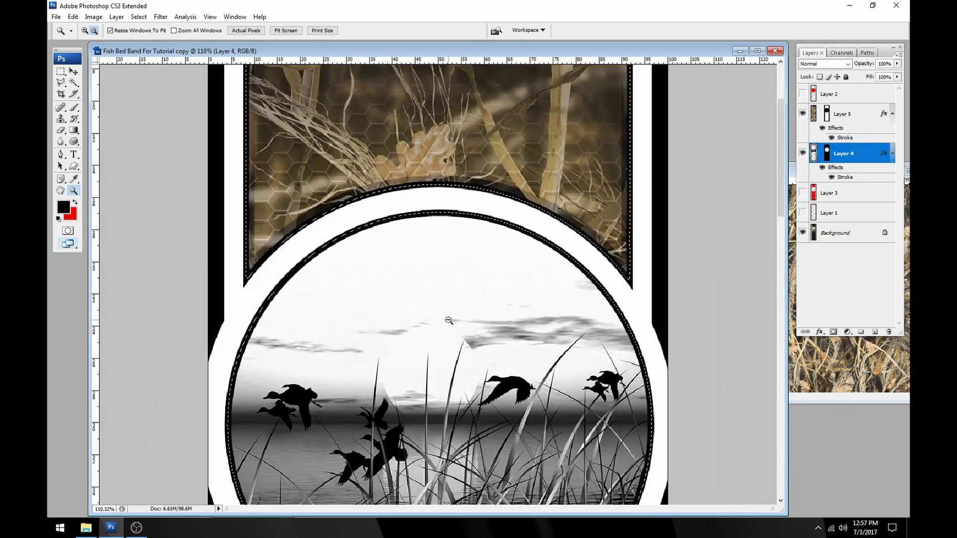
scroll(427, 303, "down", 2)
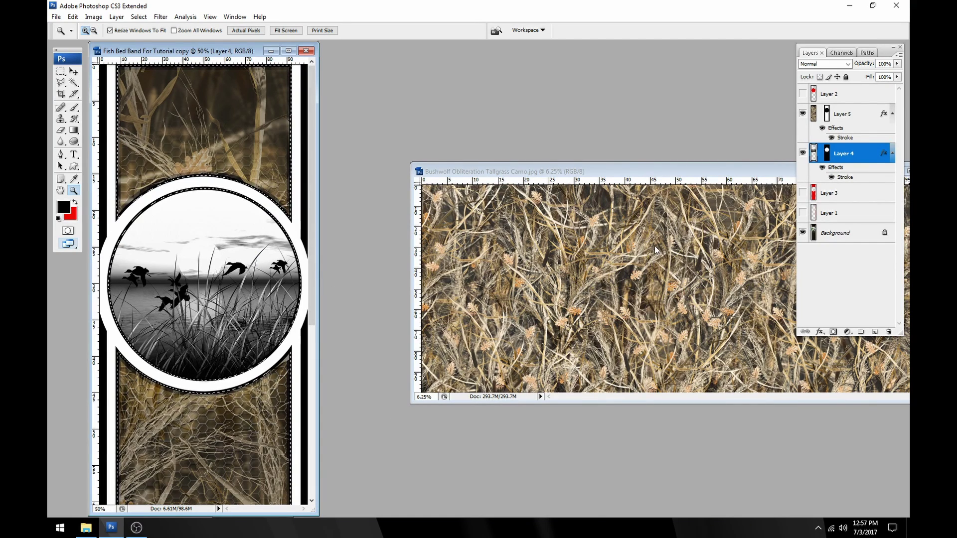
key("ctrl+d")
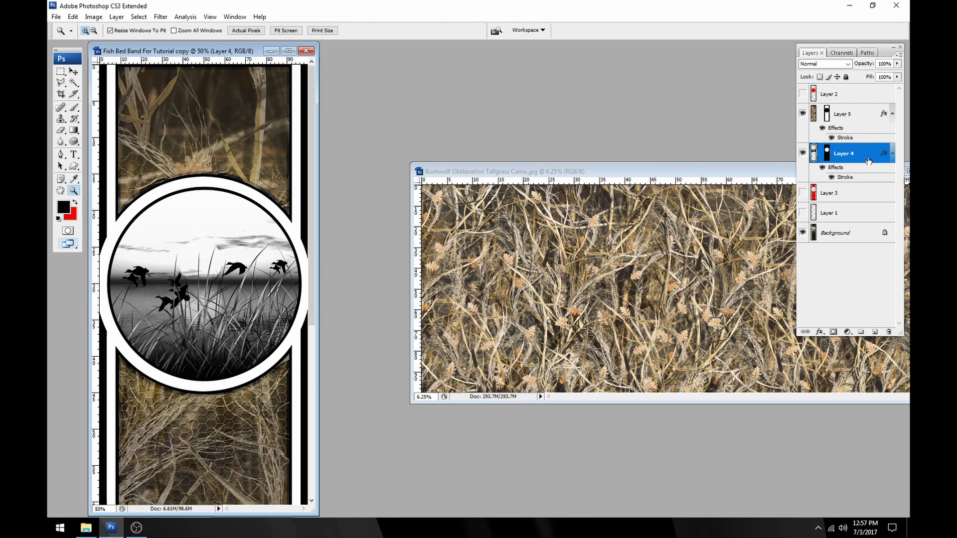
- Select the camo Layer 5 and set its opacity to 100%
double_click(857, 156)
left_click(778, 273)
left_click(855, 113)
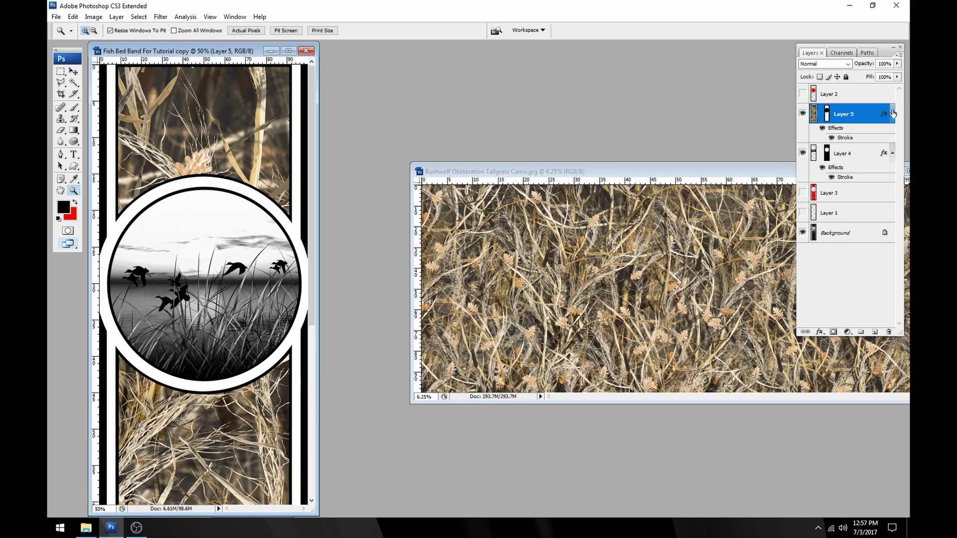
- Add an Inner Glow to Layer 5 with blend mode Normal and a black glow color
double_click(880, 118)
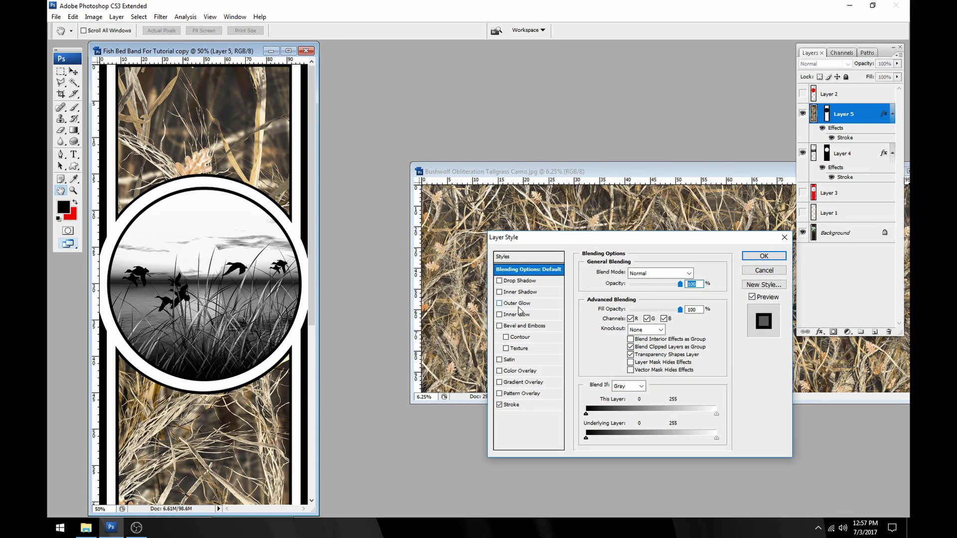
left_click(517, 315)
left_click(647, 273)
left_click(633, 274)
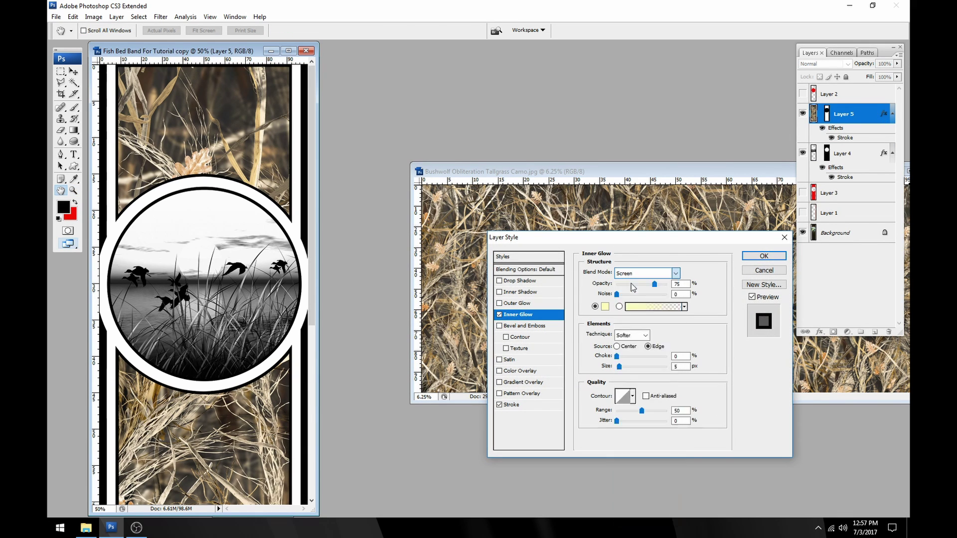
left_click(606, 307)
left_click(498, 404)
left_click(732, 269)
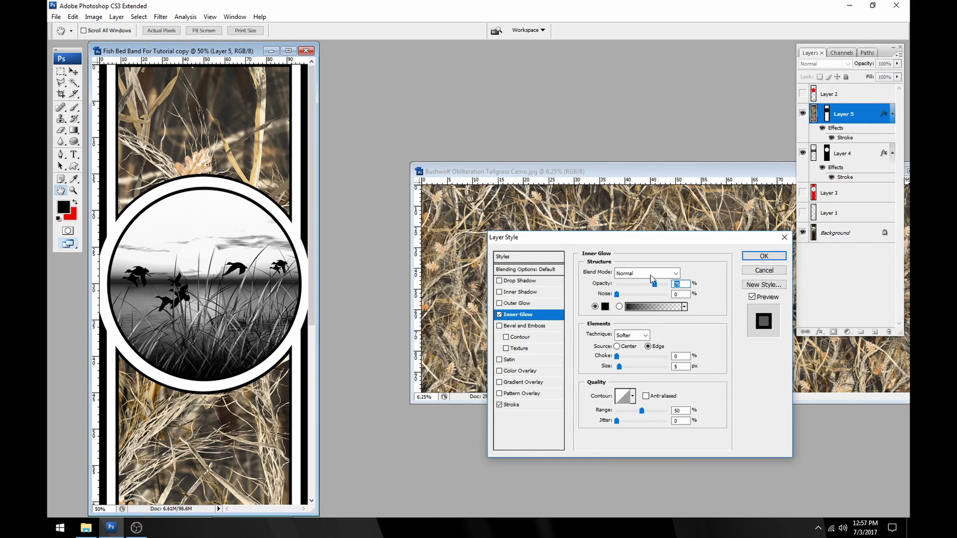
- Set Layer 5's Inner Glow to Normal blending at 100% opacity with a larger size, and apply the layer style
left_click(639, 273)
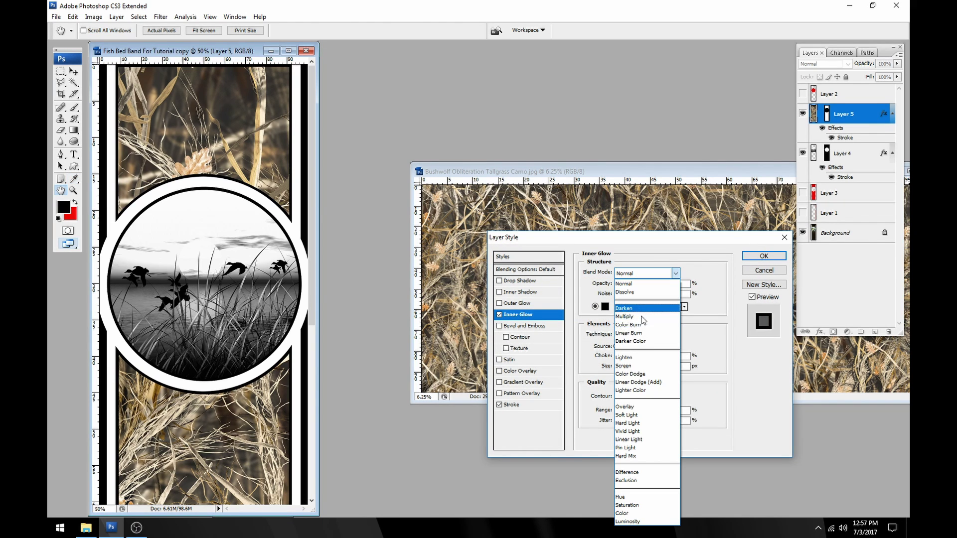
left_click(641, 367)
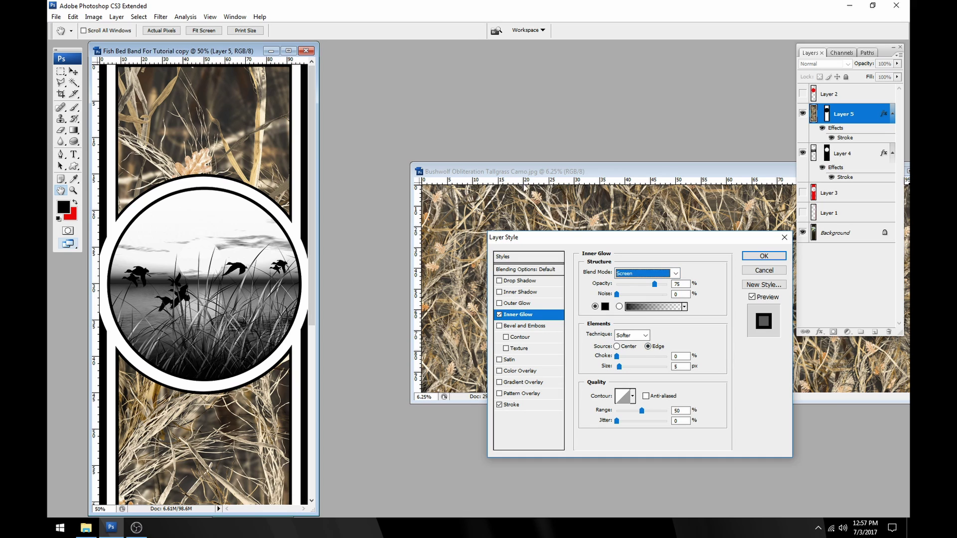
left_click_drag(663, 284, 671, 284)
left_click(653, 274)
left_click(658, 278)
mouse_move(619, 367)
left_mouse_down()
mouse_move(668, 367)
mouse_move(632, 367)
left_mouse_up()
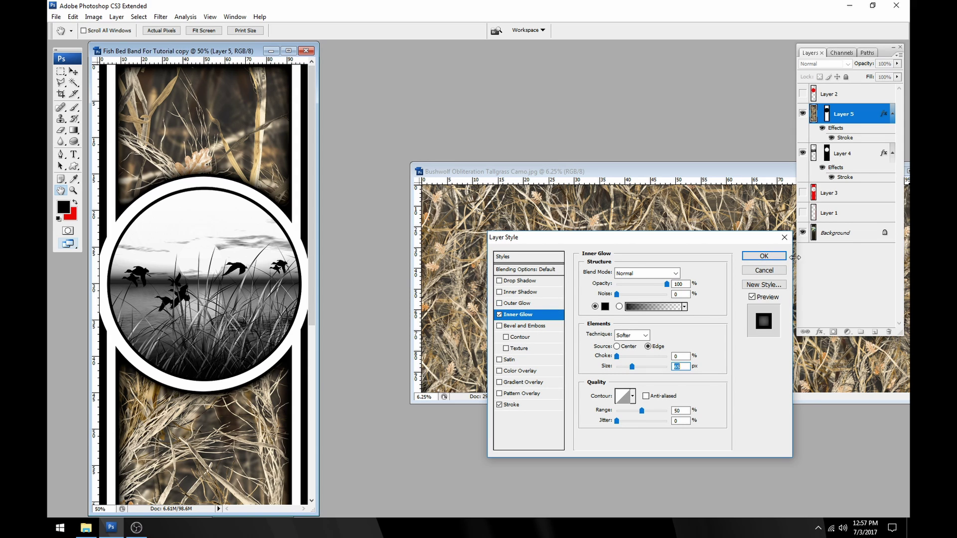
left_click(763, 255)
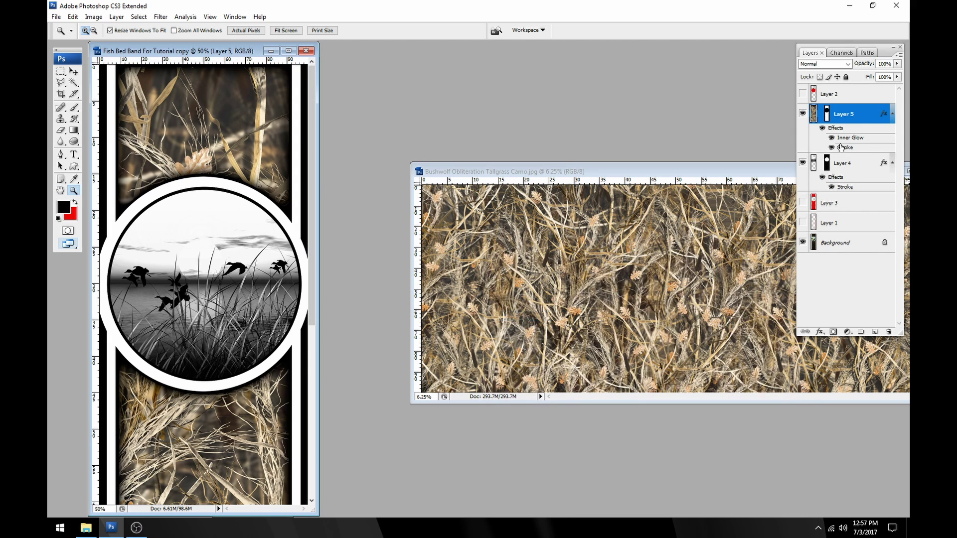
- Try an Inner Shadow on Layer 4 without global light, at a 130° angle with 29 px distance and a larger size
double_click(864, 166)
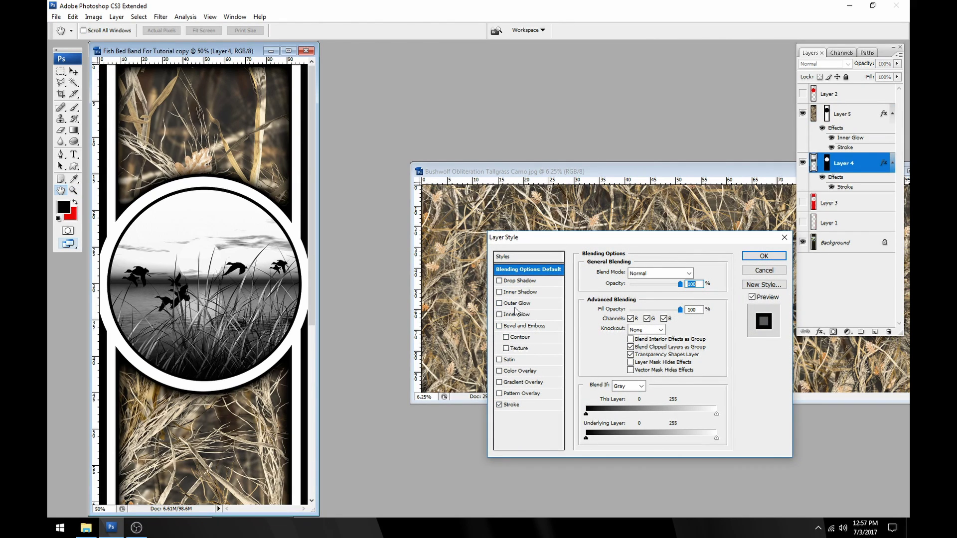
left_click(519, 292)
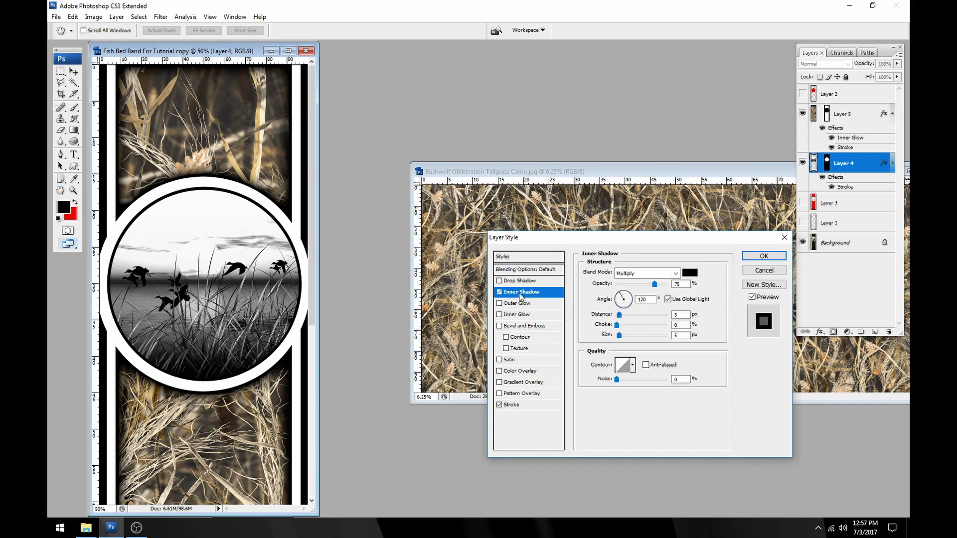
left_click(668, 299)
left_click_drag(175, 229, 178, 233)
left_click_drag(620, 336, 625, 337)
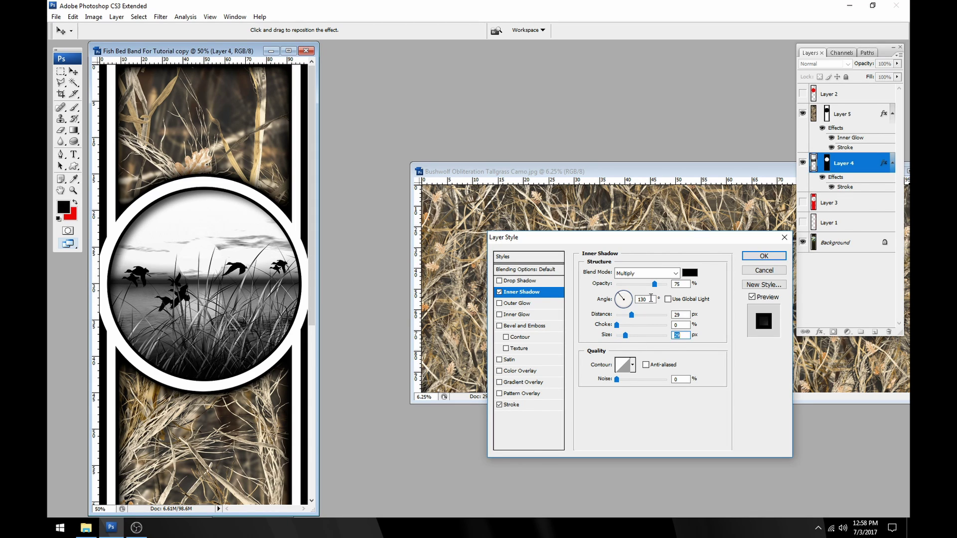
left_click(499, 291)
- Add an Inner Glow to Layer 4 with blend mode Normal and a black glow color
left_click(520, 315)
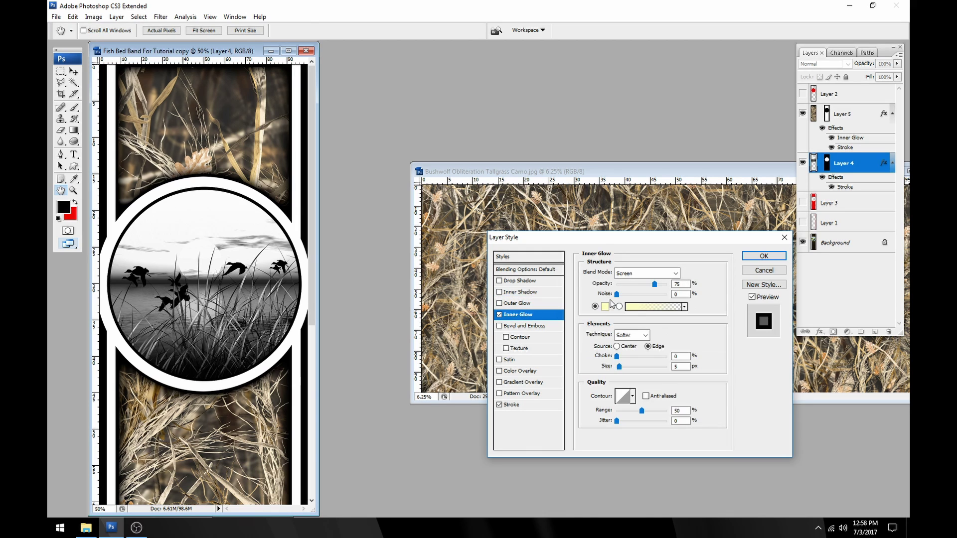
left_click(640, 273)
left_click(642, 275)
left_click(605, 306)
left_click_drag(583, 338, 583, 407)
left_click(721, 273)
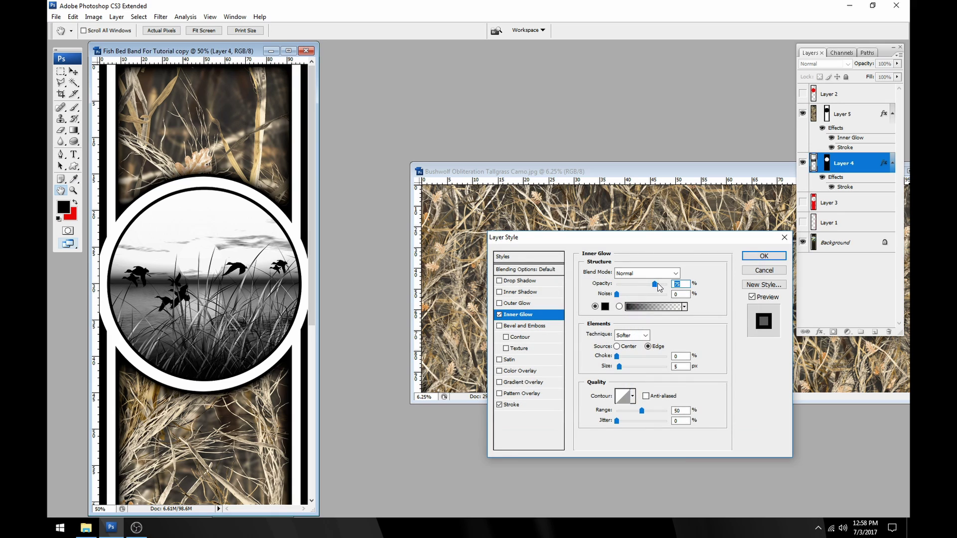
- Raise Layer 4's Inner Glow opacity to 100%, enlarge its size to darken the circle's rim, and apply the layer style
left_click_drag(640, 238, 593, 227)
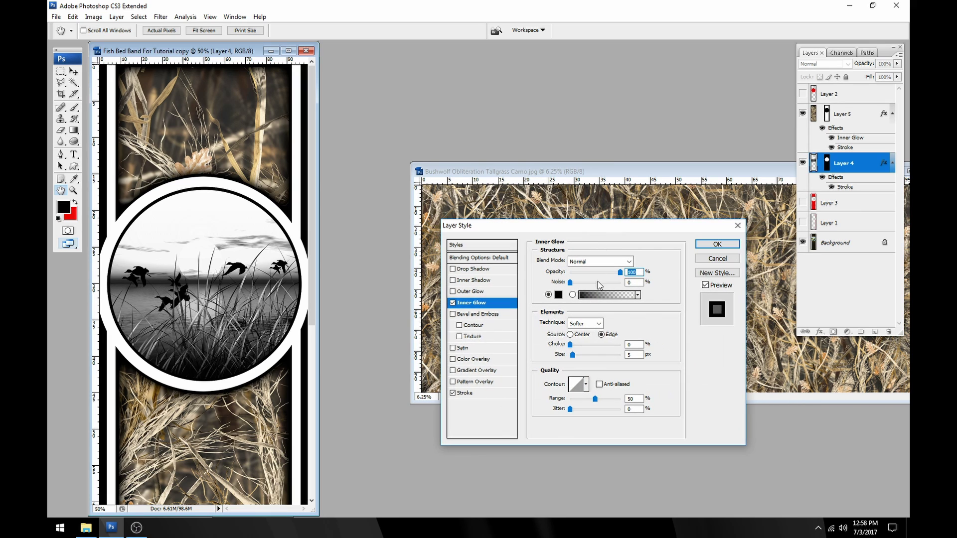
left_click_drag(573, 355, 589, 356)
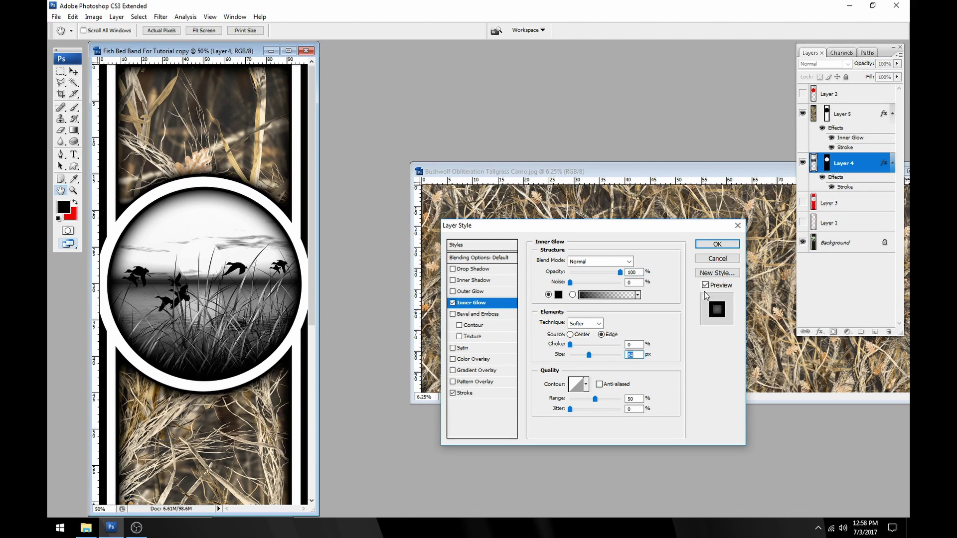
left_click(732, 245)
left_click_drag(241, 51, 259, 52)
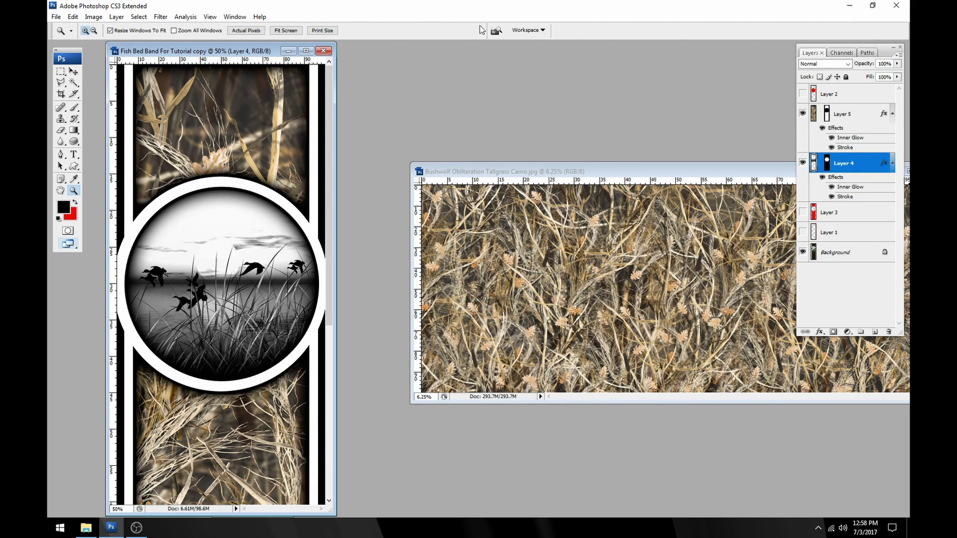
- Close the Bushwolf Obliteration Tallgrass Camo image and reposition the band document's window in the workspace
left_click(640, 186)
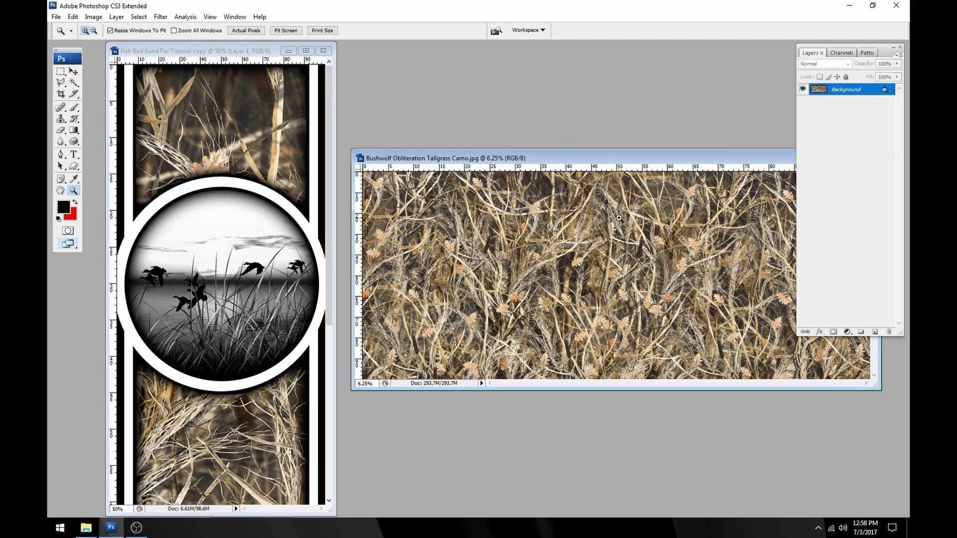
left_click_drag(587, 158, 575, 145)
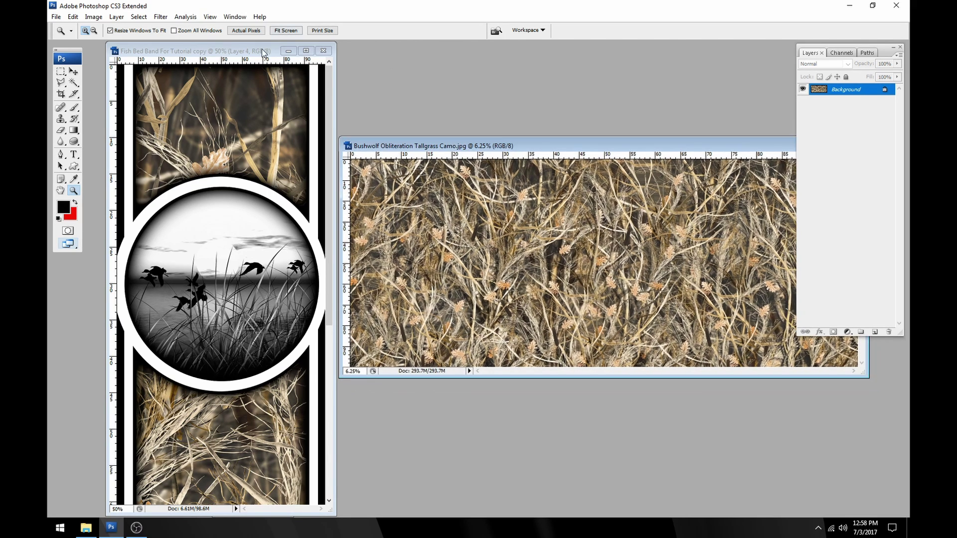
key("ctrl+Tab")
left_click(610, 145)
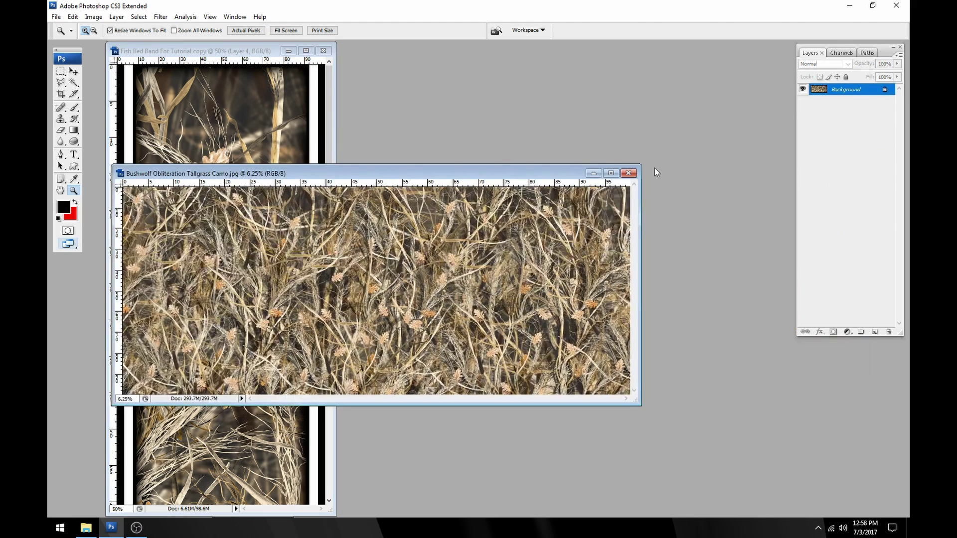
left_click(629, 167)
left_click_drag(271, 51, 486, 56)
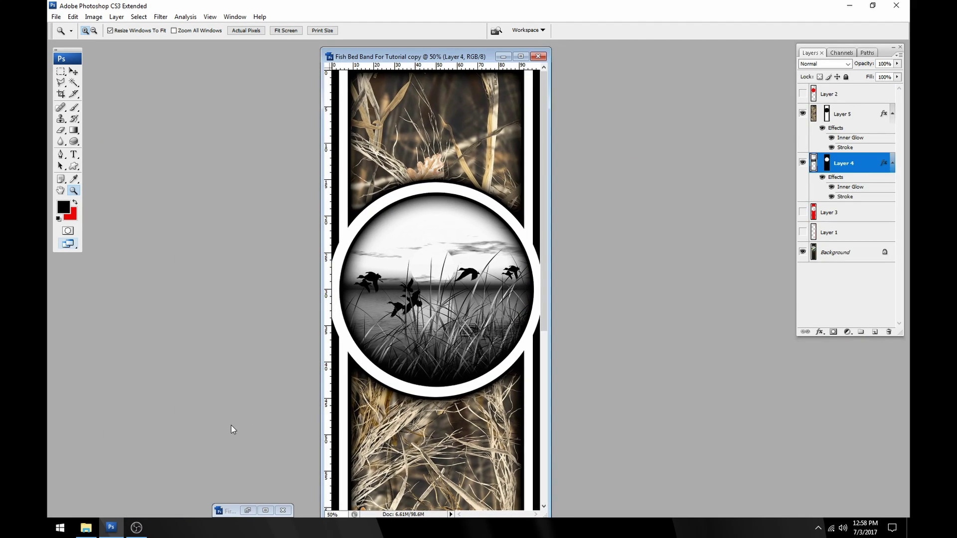
- Restore the minimized Fireman's Diamond Plate image and arrange it and the band document side by side
left_click(234, 514)
double_click(233, 514)
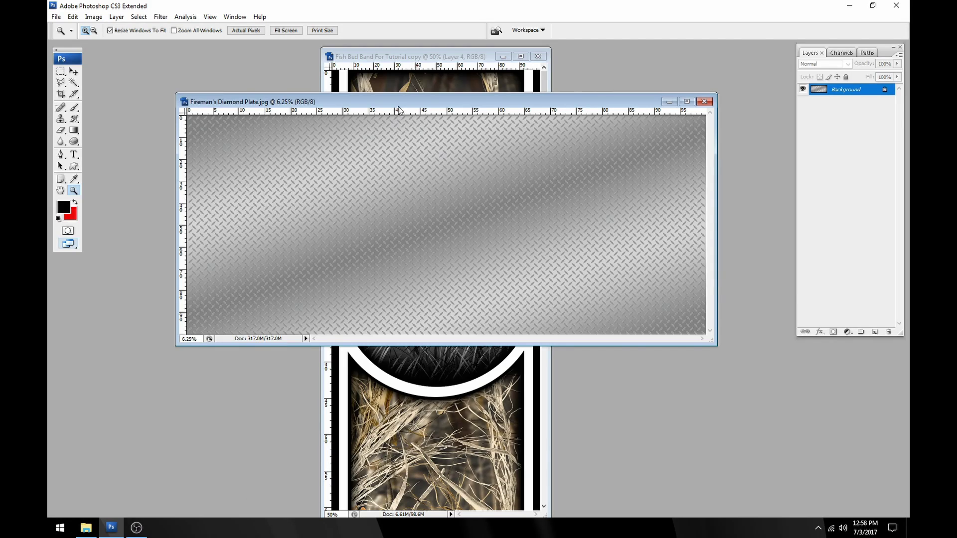
left_click_drag(394, 99, 282, 202)
left_click(73, 72)
left_click(439, 55)
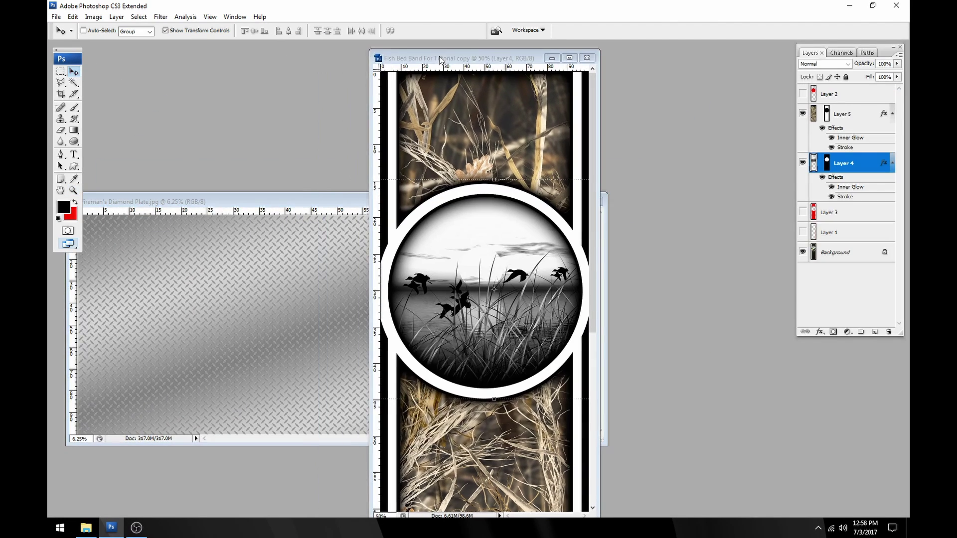
left_click_drag(439, 56, 480, 59)
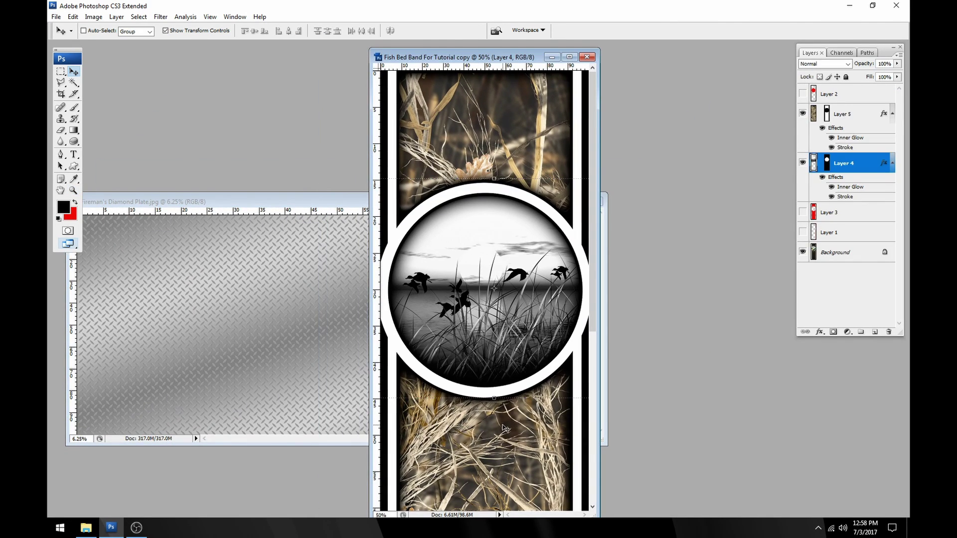
- Select the grass camo on Layer 5 in the band document and hide that layer
right_click(532, 445)
left_click(553, 449)
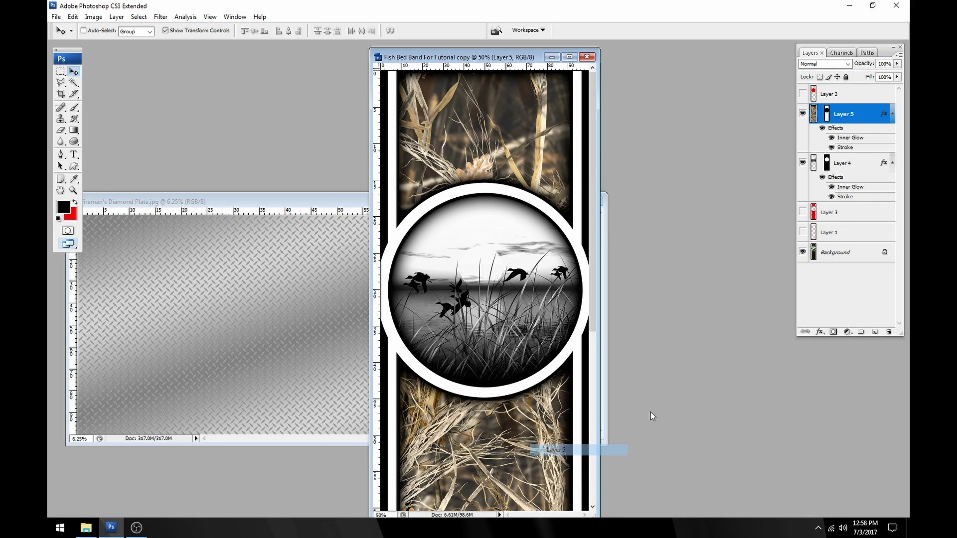
left_click(802, 113)
- Copy the Fireman's Diamond Plate image into the band document as a new layer above Layer 5
left_click_drag(306, 203, 306, 163)
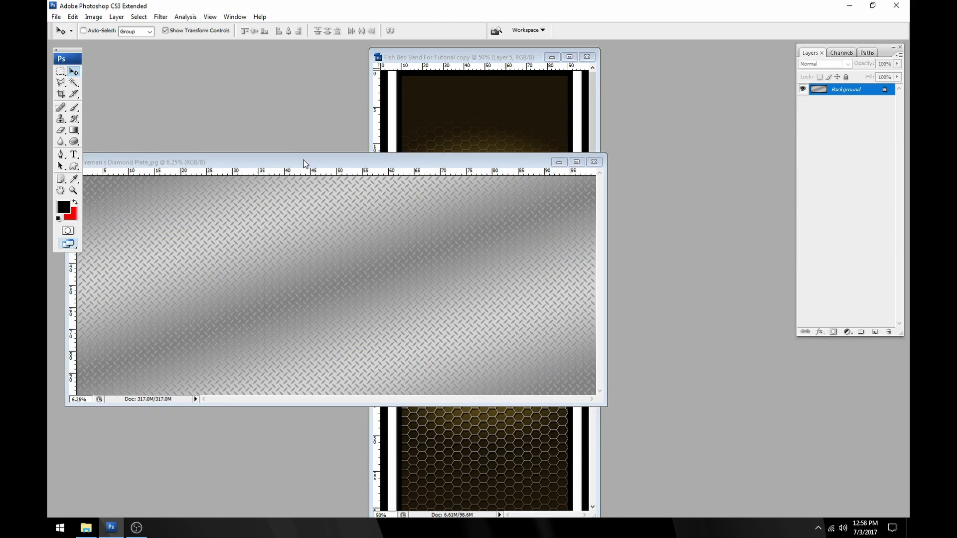
left_click_drag(447, 174, 448, 129)
key("ctrl+minus")
key("ctrl+minus")
key("ctrl+minus")
key("ctrl+minus")
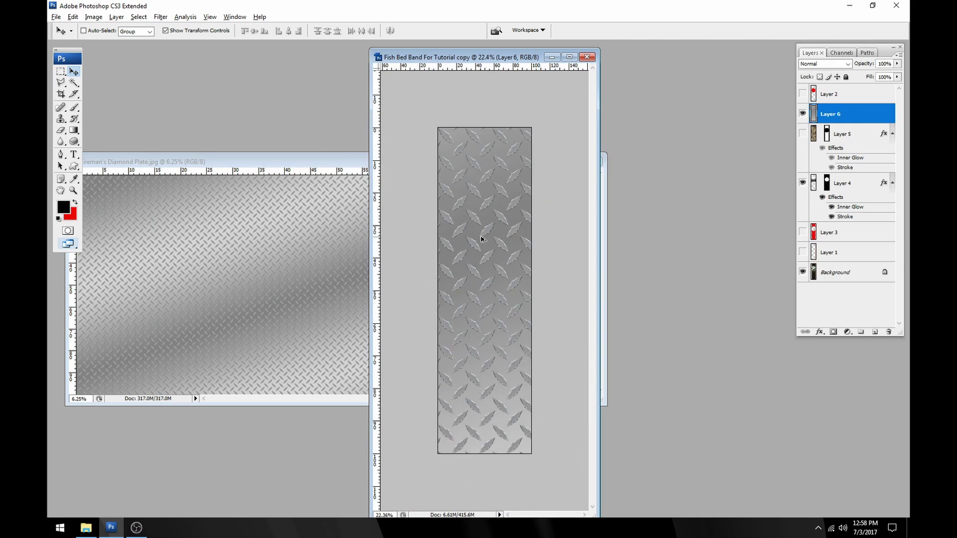
- Move the diamond plate layer over the band, scale it proportionally to 42% to match the band's height, and apply the transform
left_click_drag(446, 245, 391, 256)
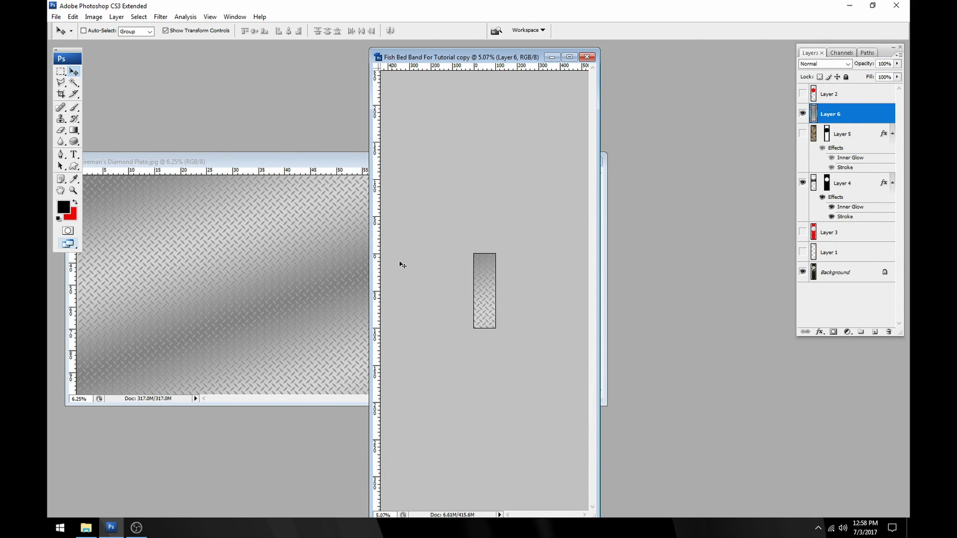
left_click_drag(509, 213, 528, 277)
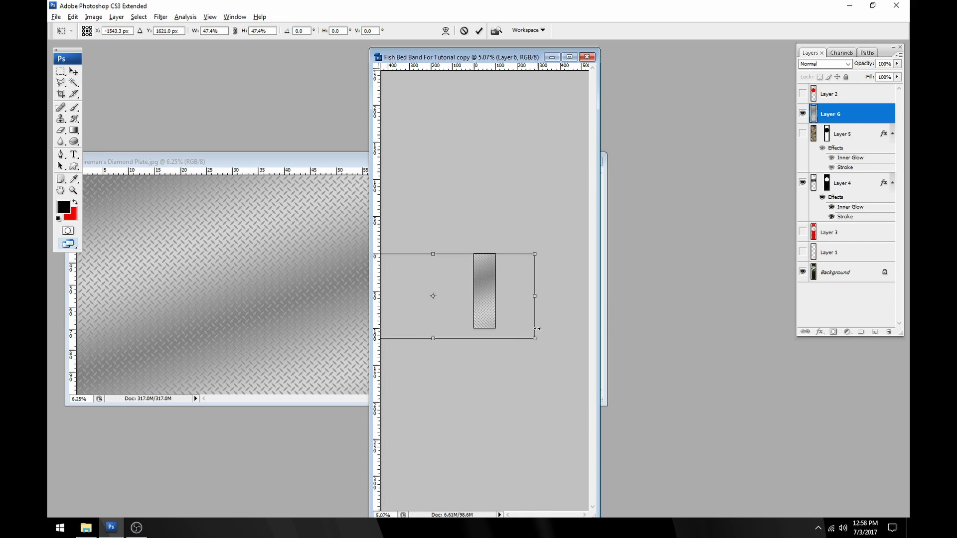
left_click_drag(535, 345, 512, 322)
key("ctrl+z")
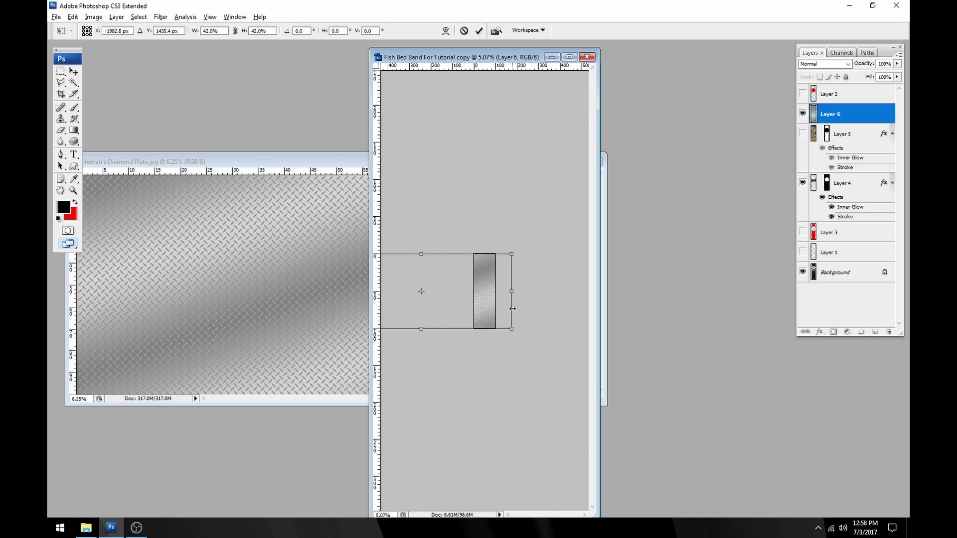
left_click(478, 31)
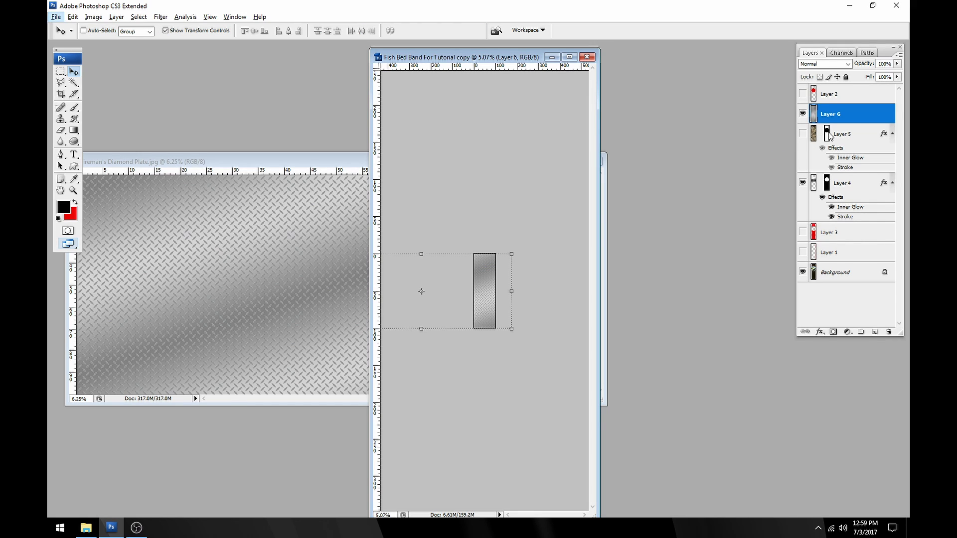
- Copy Layer 5's layer mask and its Inner Glow and Stroke effects onto the diamond plate's Layer 6
left_click_drag(827, 135, 827, 113)
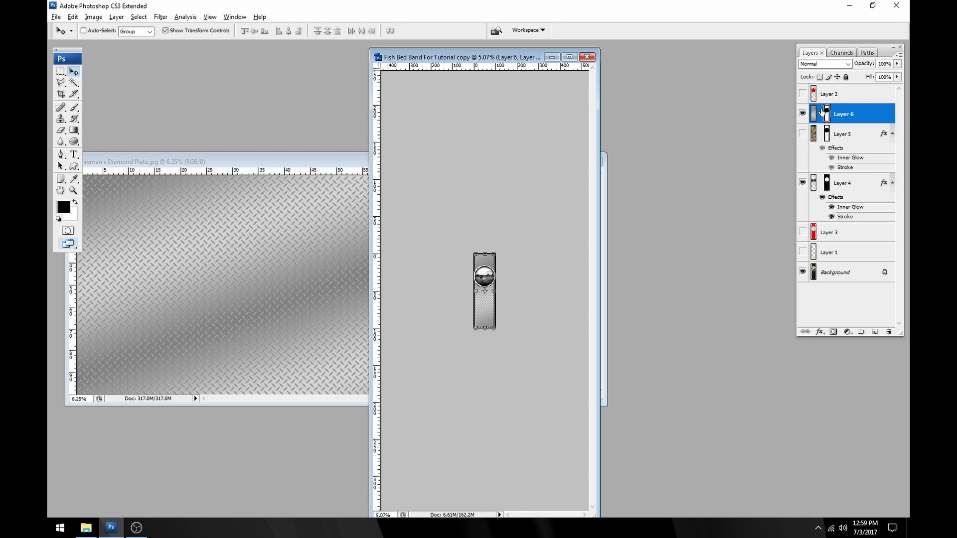
scroll(450, 262, "up", 3)
scroll(449, 261, "up", 2)
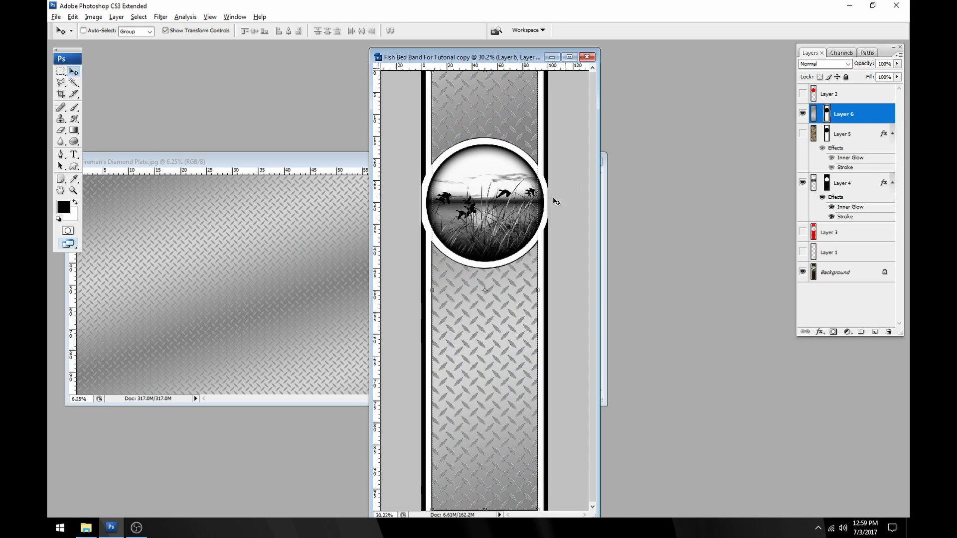
left_click_drag(884, 133, 885, 115)
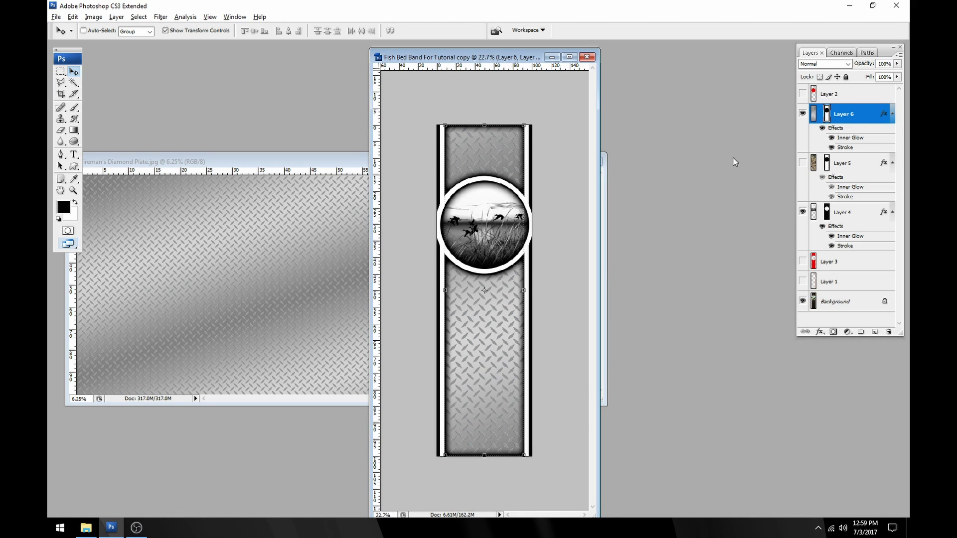
scroll(488, 227, "up", 6)
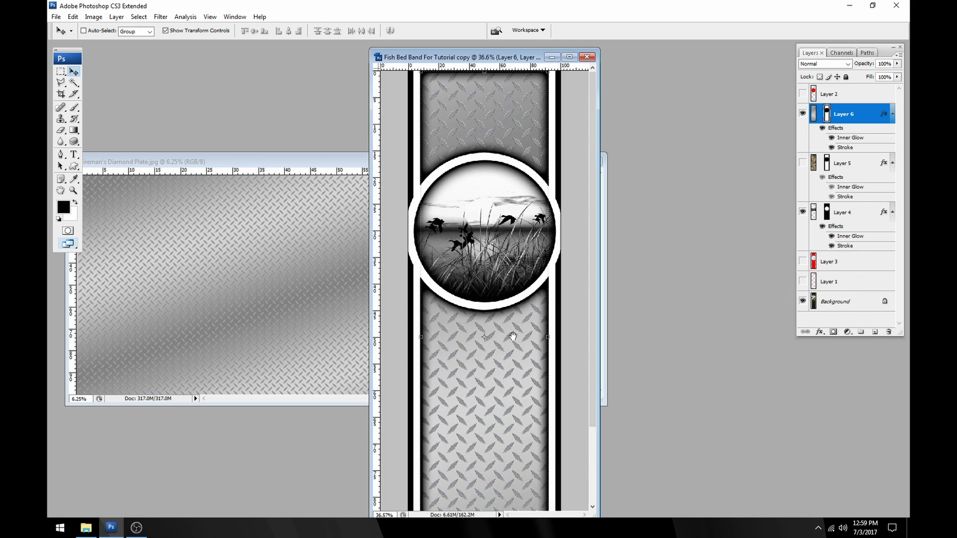
scroll(486, 235, "up", 3)
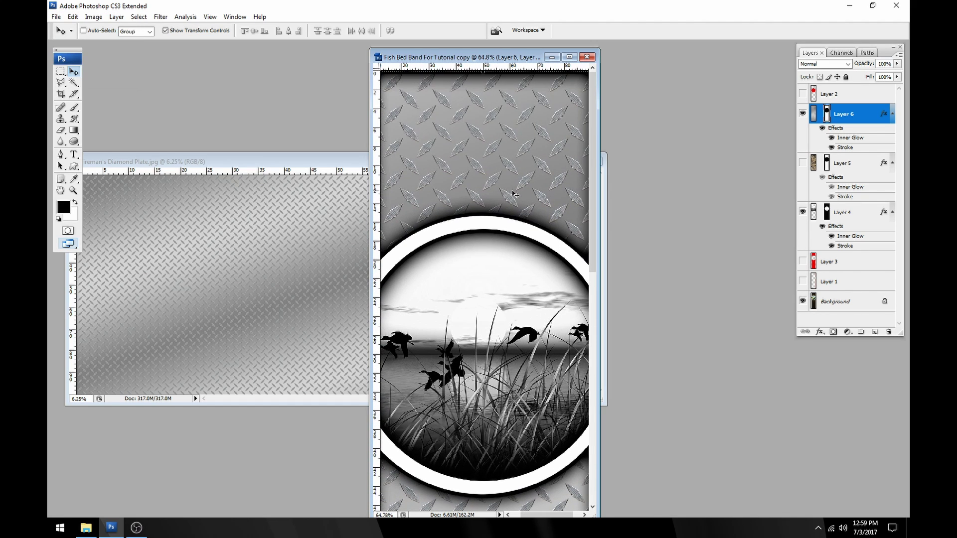
- Widen the band document's window to fit its full width, close the Fireman's Diamond Plate image, and reposition the band window
left_click_drag(600, 316, 713, 317)
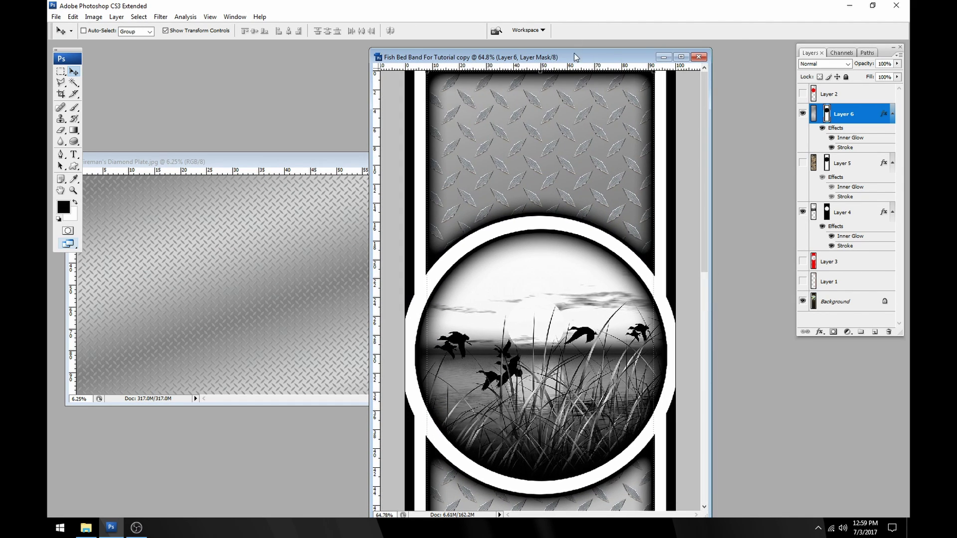
left_click_drag(569, 57, 480, 57)
left_click(223, 169)
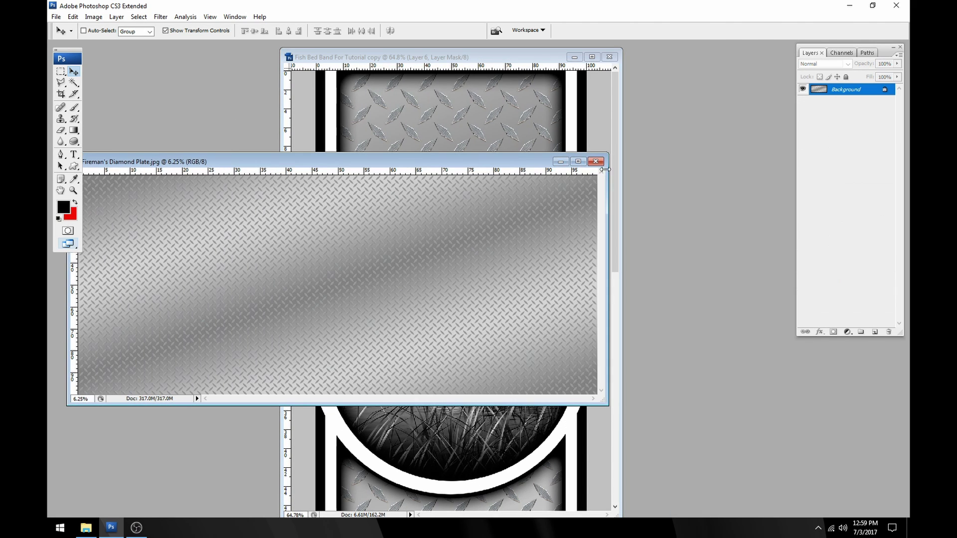
left_click(596, 161)
left_click_drag(510, 57, 372, 68)
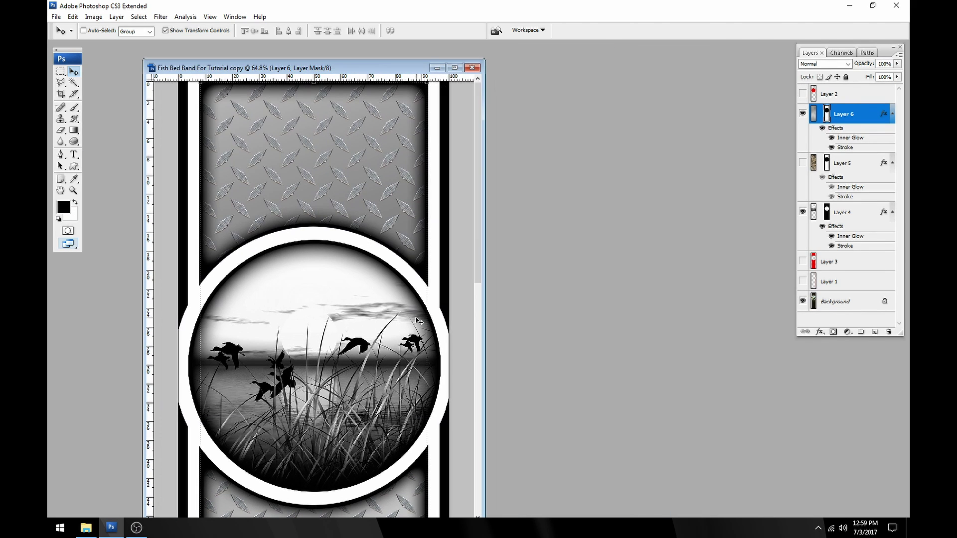